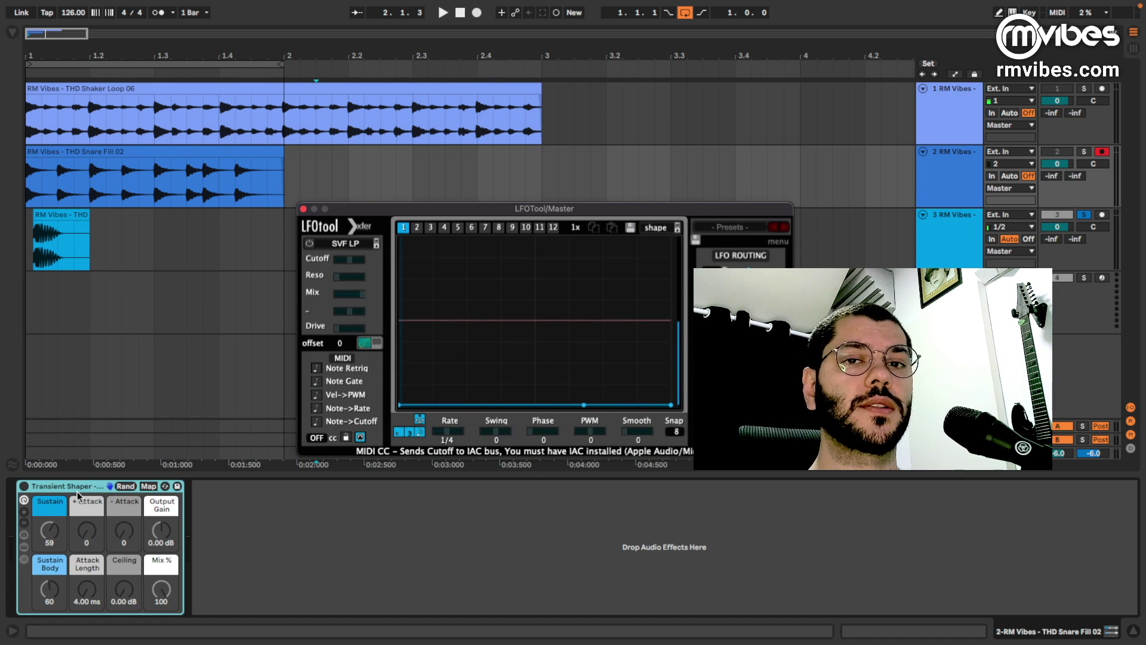
- Play the shaker loop and try + Attack at 127 and 97, lengthening the Attack Length to about 33 ms
key(super+alt+p)
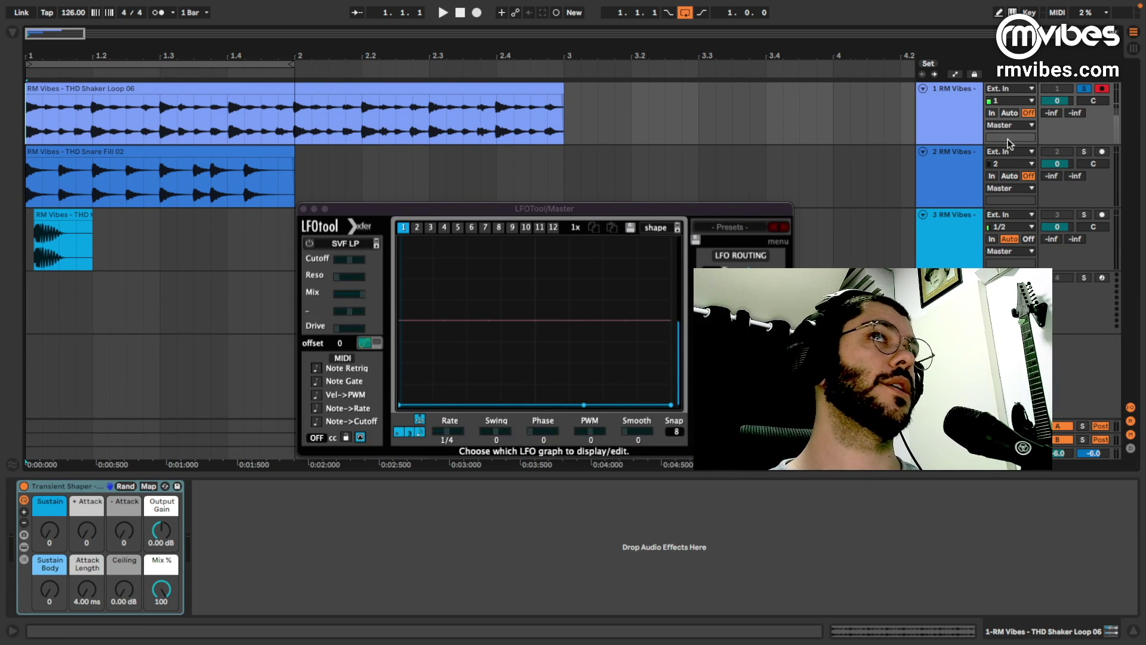
key(space)
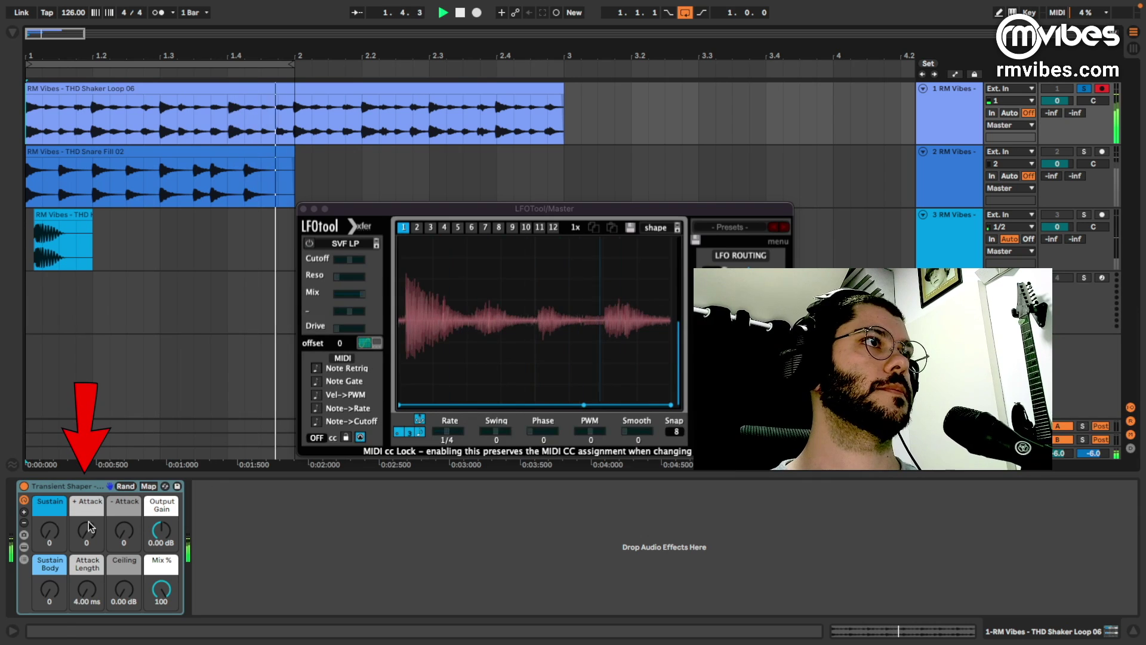
drag(83, 532, 82, 458)
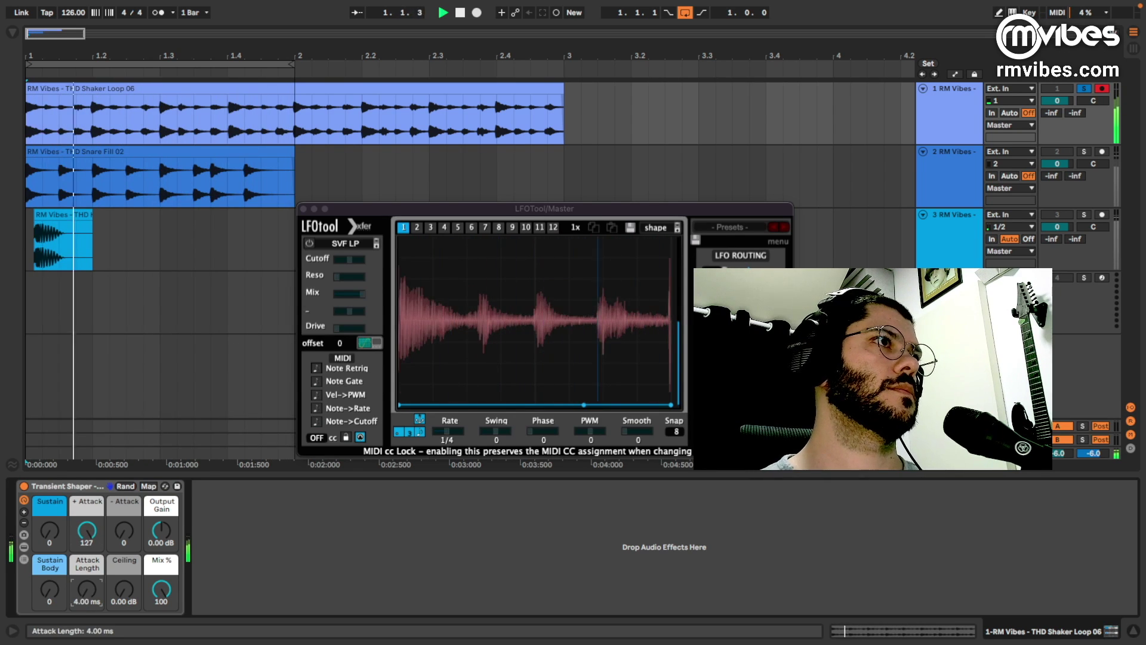
mouse_move(87, 590)
mouse_down()
mouse_move(87, 566)
mouse_move(87, 582)
mouse_up()
click(87, 536)
key(Delete)
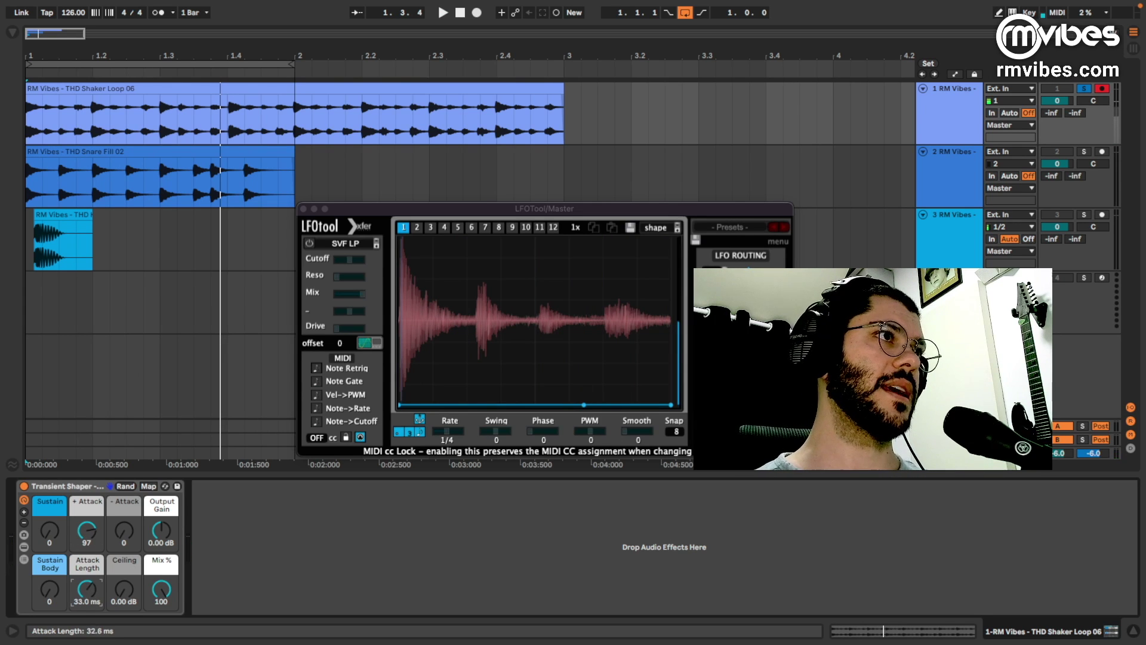
- Audition the shaker's + Attack at 127 with an Attack Length of 50 ms, and return + Attack to 0
key(space)
drag(91, 549, 89, 546)
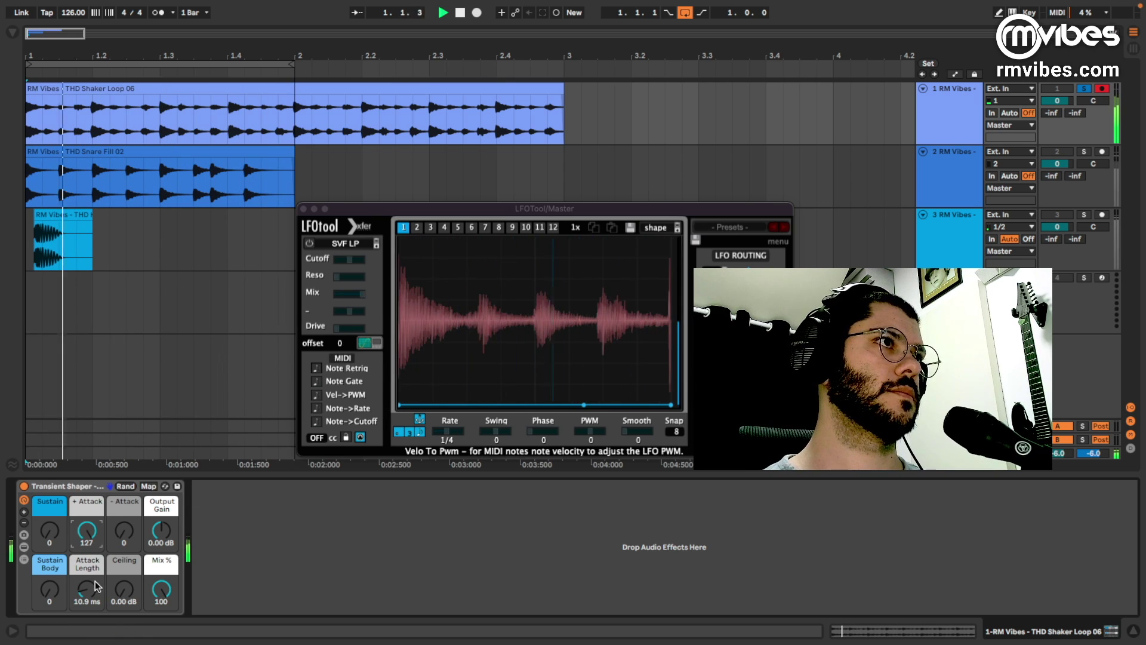
drag(87, 589, 87, 538)
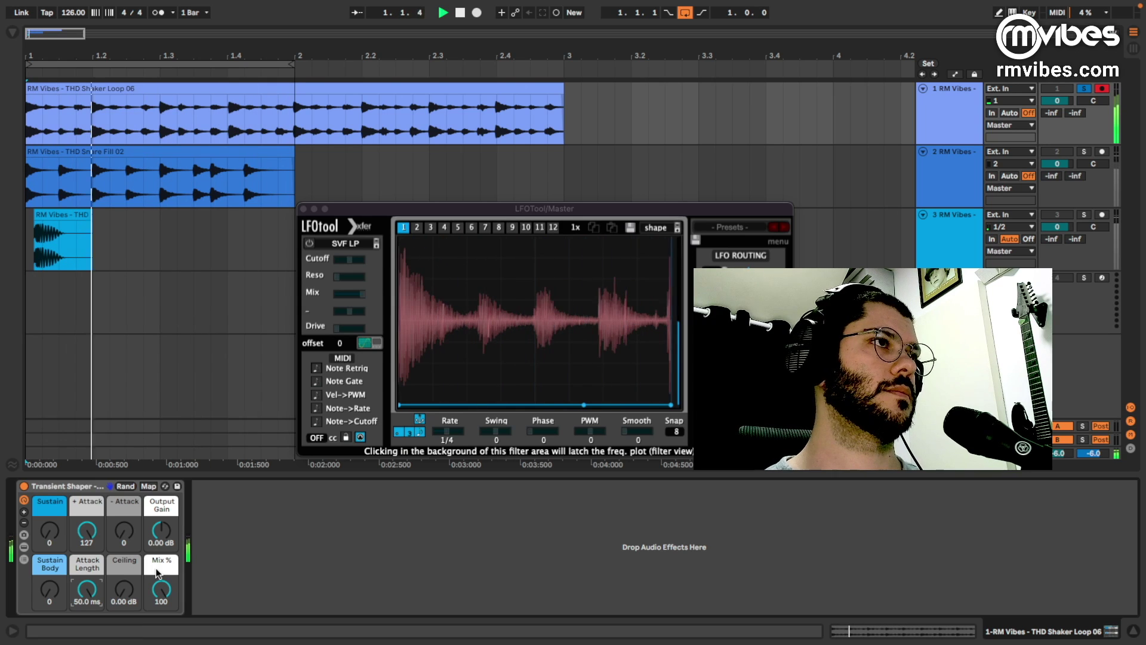
drag(88, 537, 87, 585)
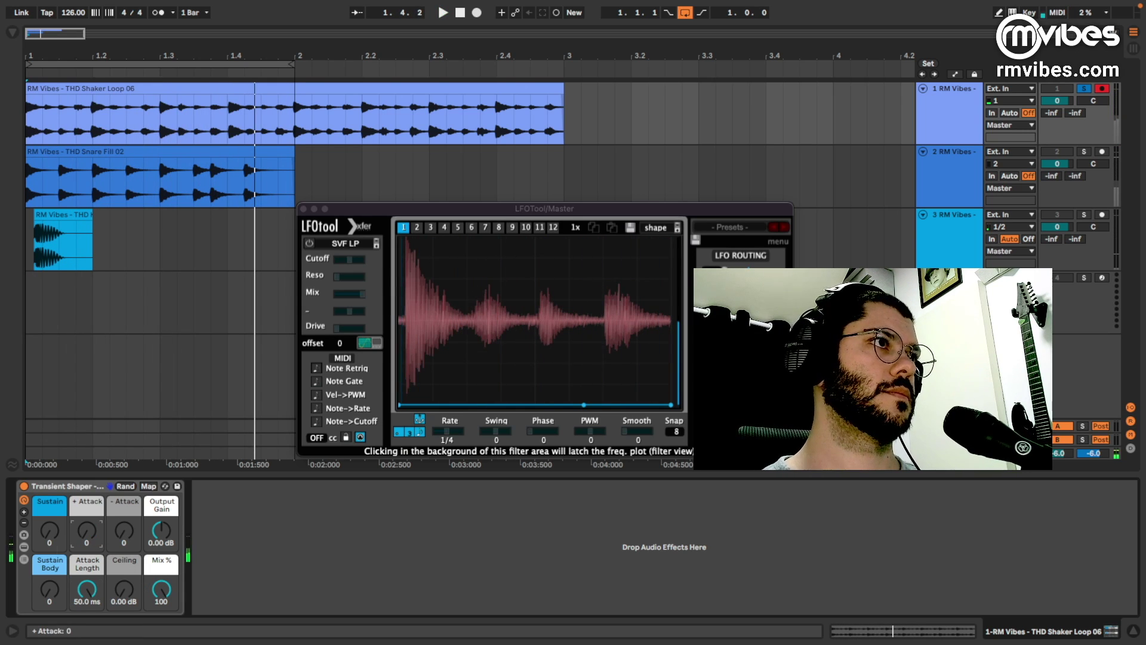
- Try out Sustain and Sustain Body on the shaker loop and return Sustain to 0
drag(54, 534, 54, 498)
mouse_move(50, 590)
mouse_down()
mouse_move(50, 522)
mouse_move(50, 590)
mouse_up()
drag(50, 530, 50, 545)
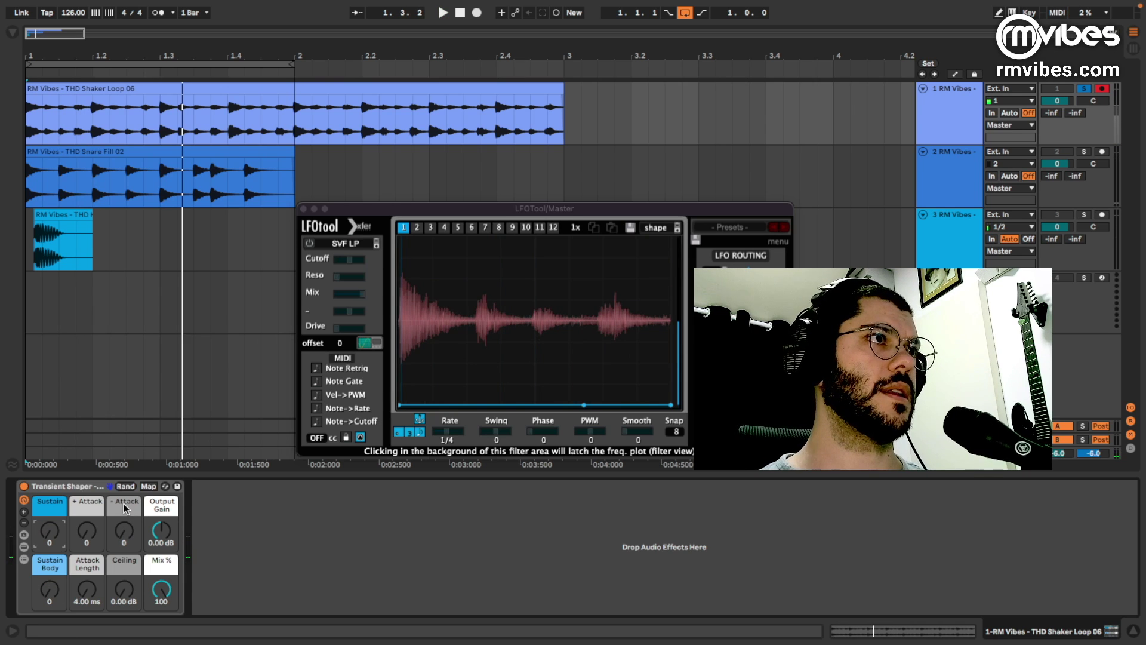
- Audition the shaker loop with - Attack raised to 113, and return it to 0
key(space)
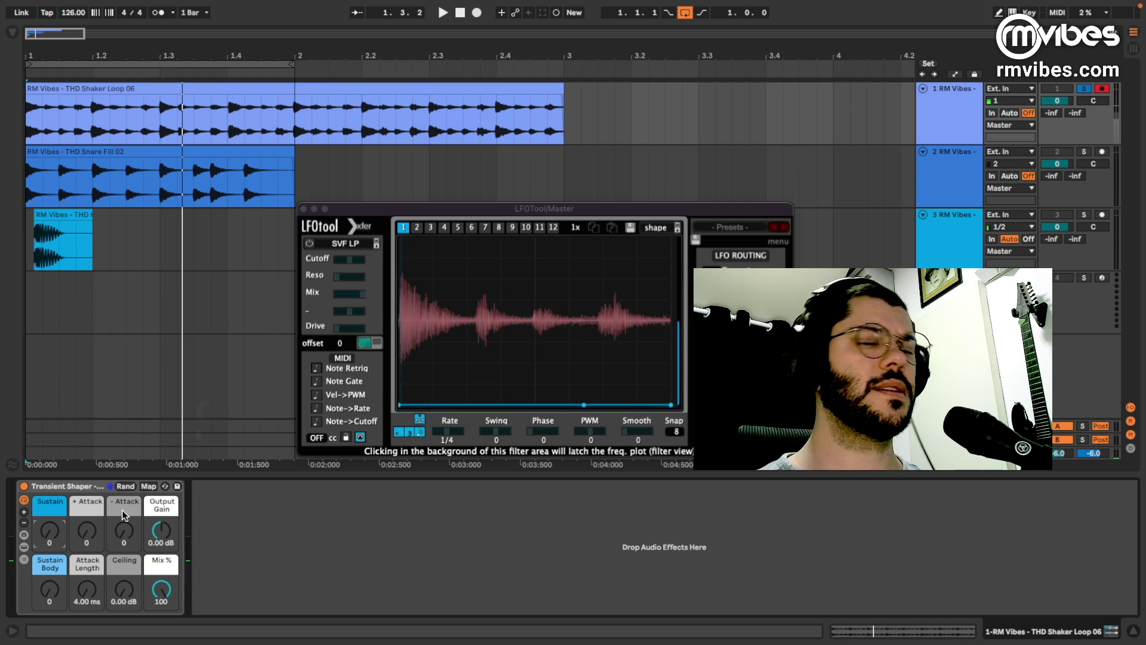
drag(124, 529, 124, 471)
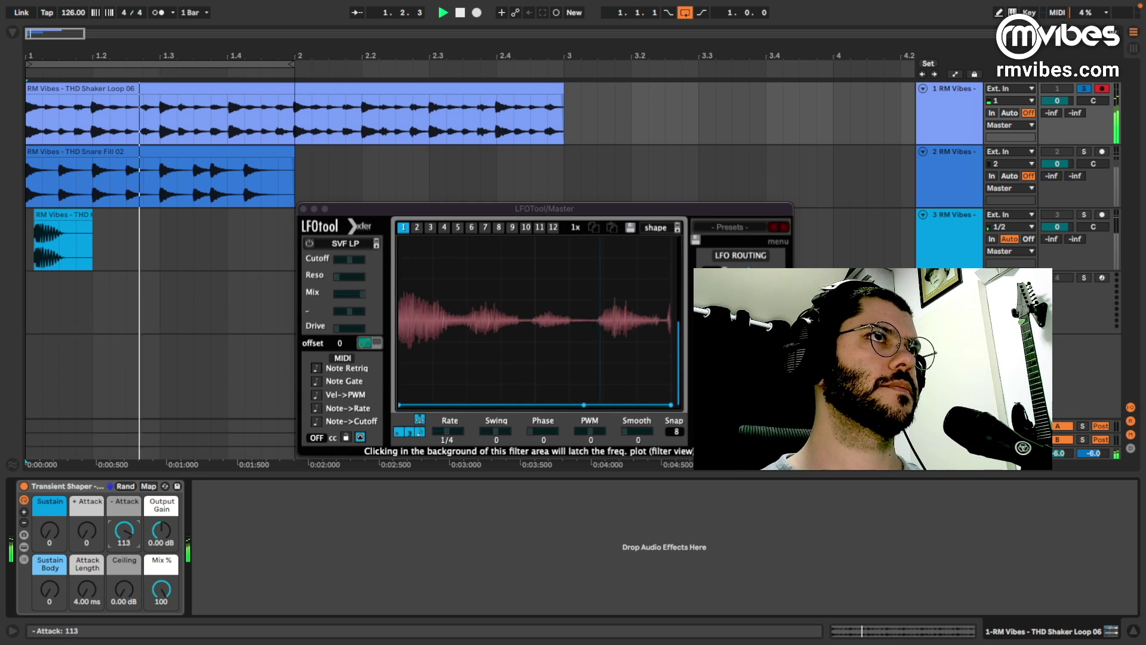
drag(123, 533, 122, 584)
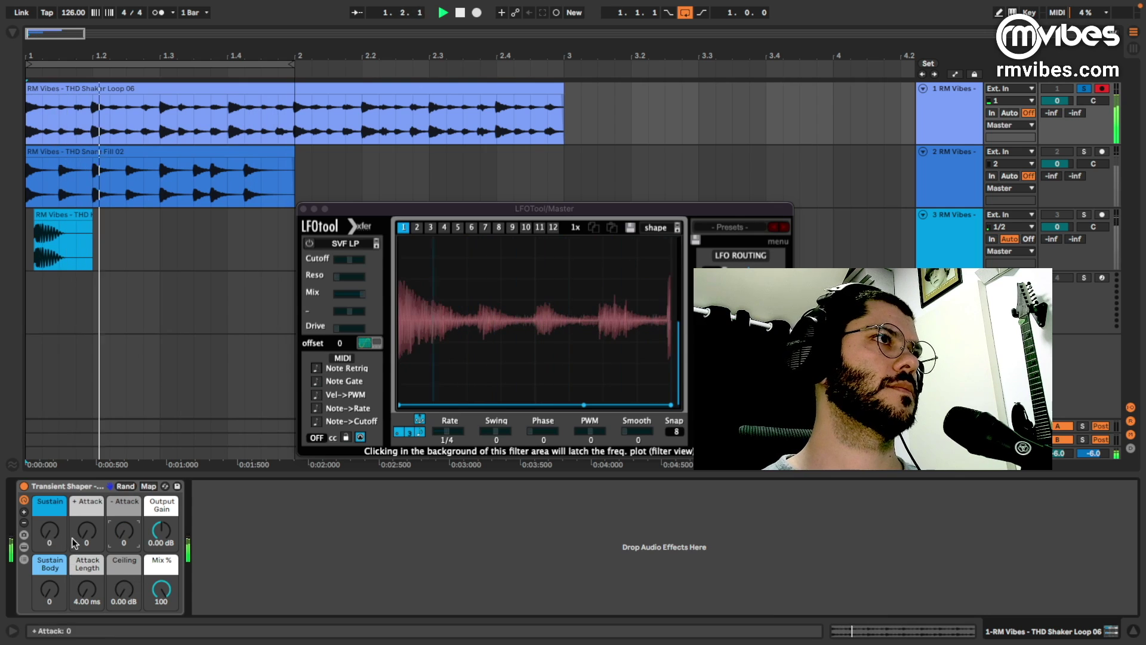
- Set the shaker's + Attack to 127 and lower the Transient Shaper's Mix % during playback
drag(87, 530, 87, 491)
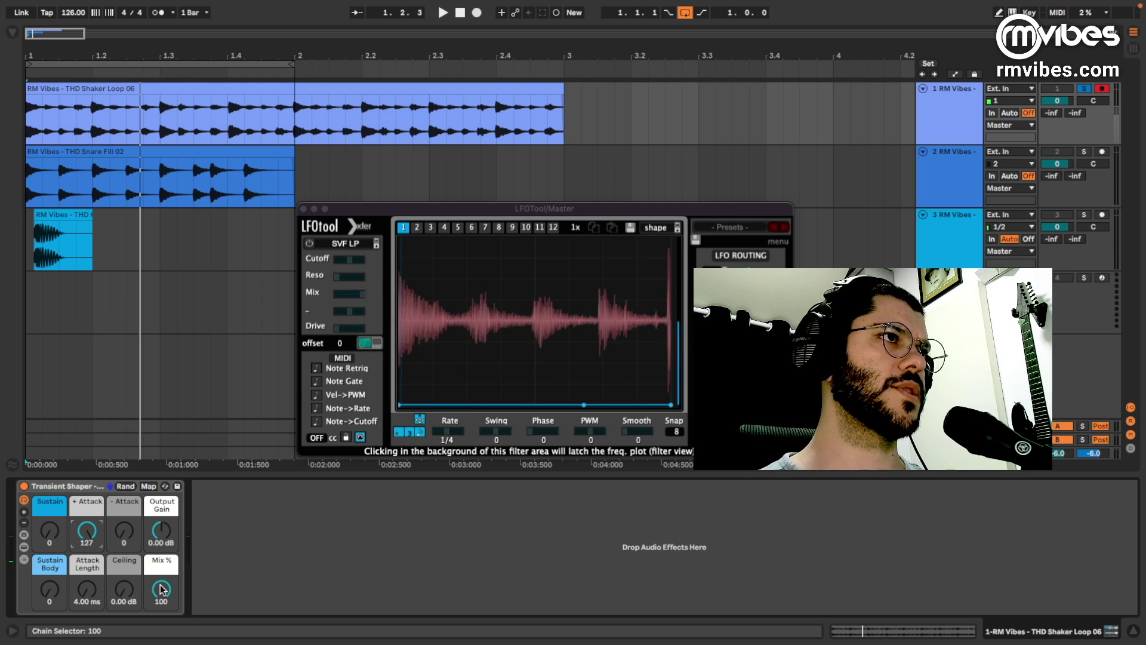
key(shift+space)
drag(162, 590, 162, 626)
key(space)
- Select the snare fill track, play it solo and enable its Transient Shaper
click(160, 138)
click(153, 161)
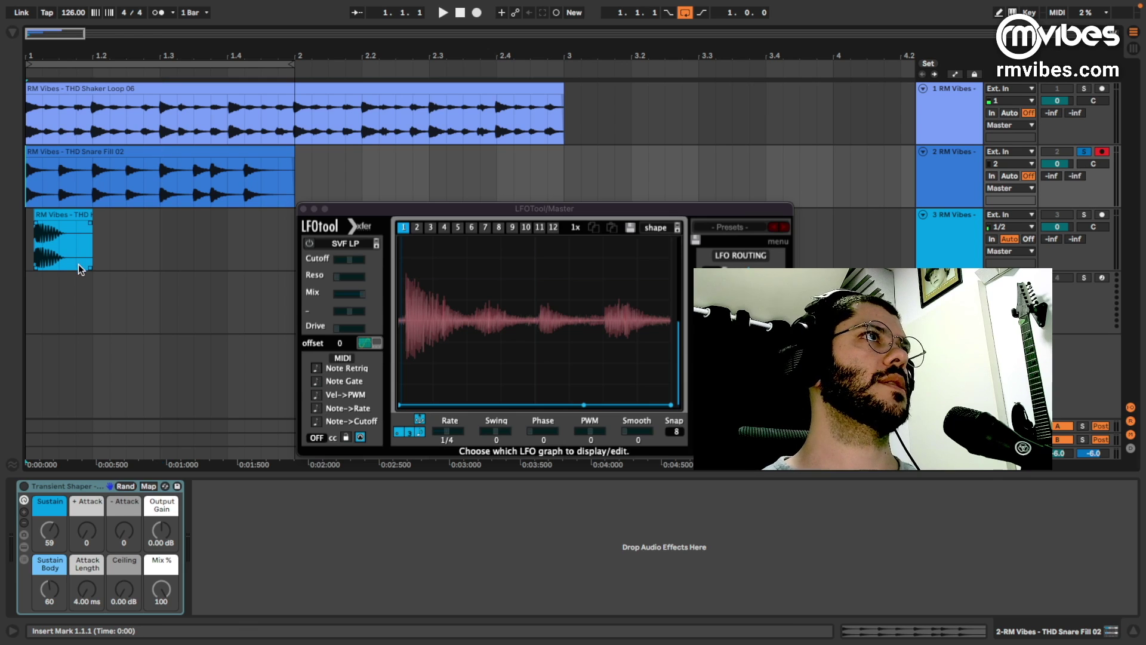
key(space)
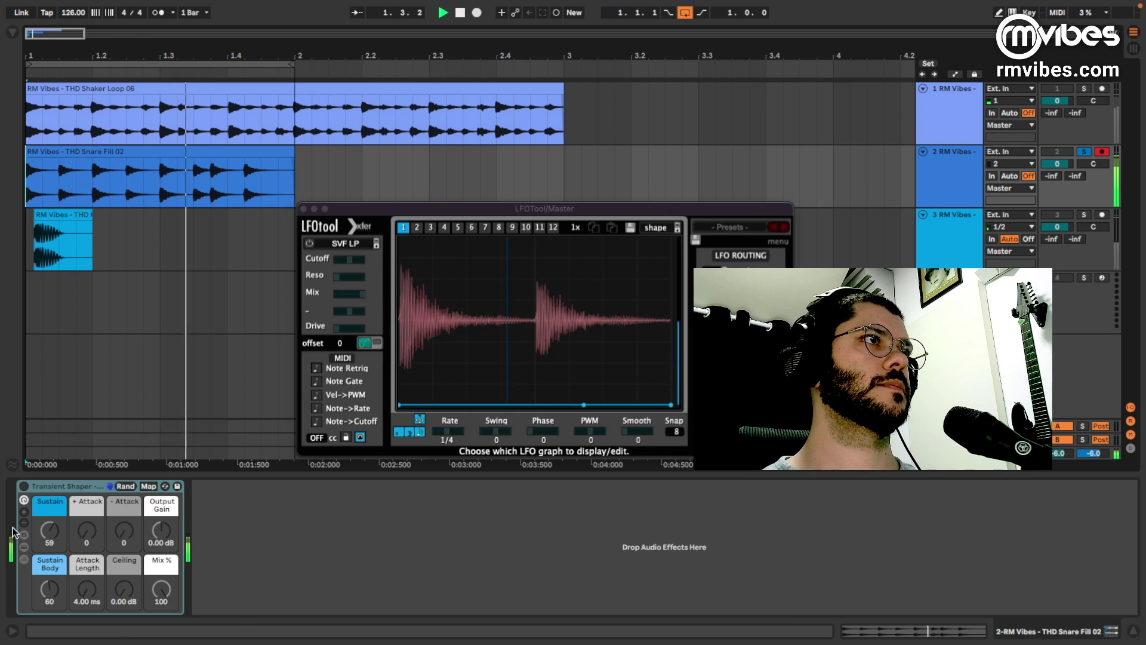
click(25, 486)
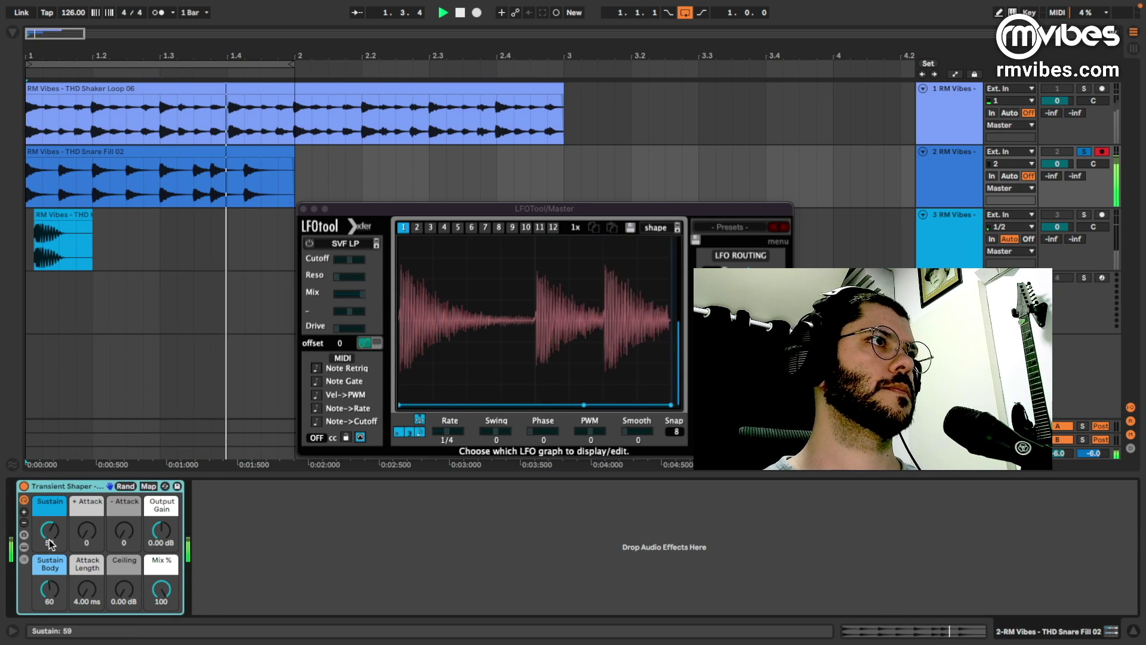
- Try Sustain at 100 and Sustain Body at 127 on the snare fill, and reset both to 0
drag(49, 539, 49, 516)
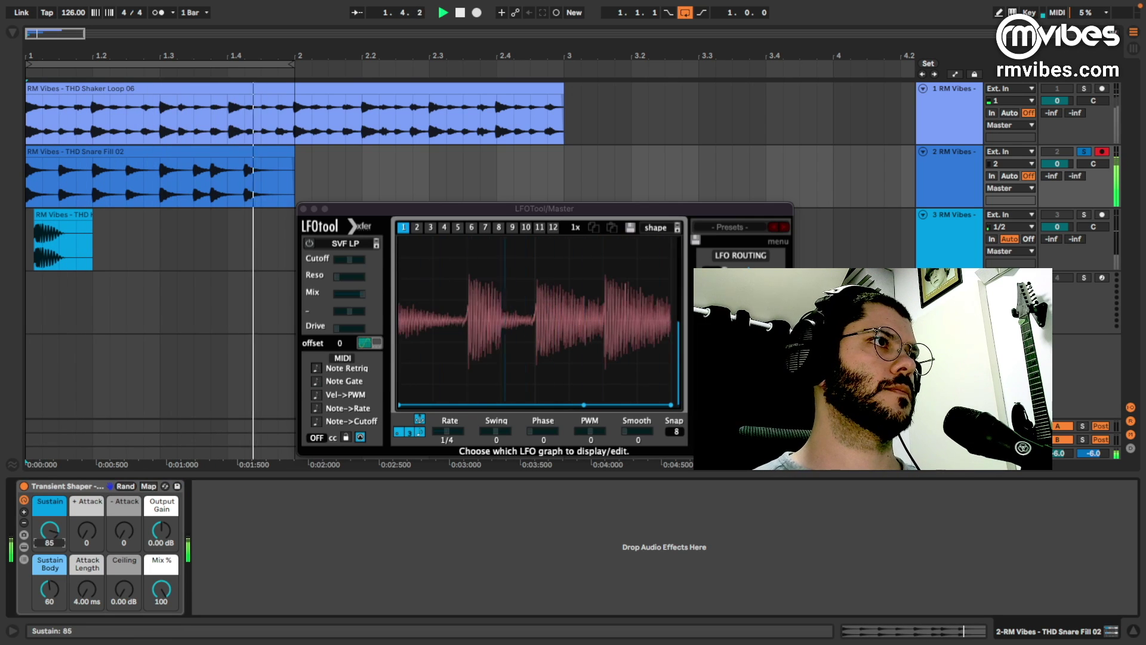
drag(55, 585, 55, 545)
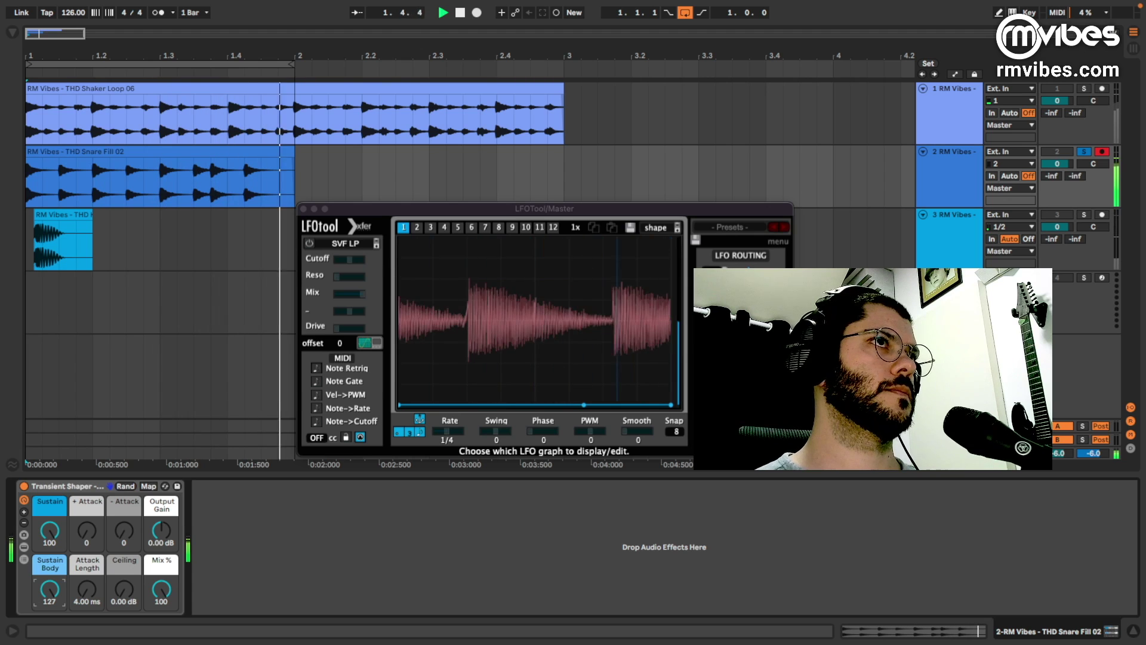
drag(55, 545, 55, 621)
drag(51, 531, 51, 531)
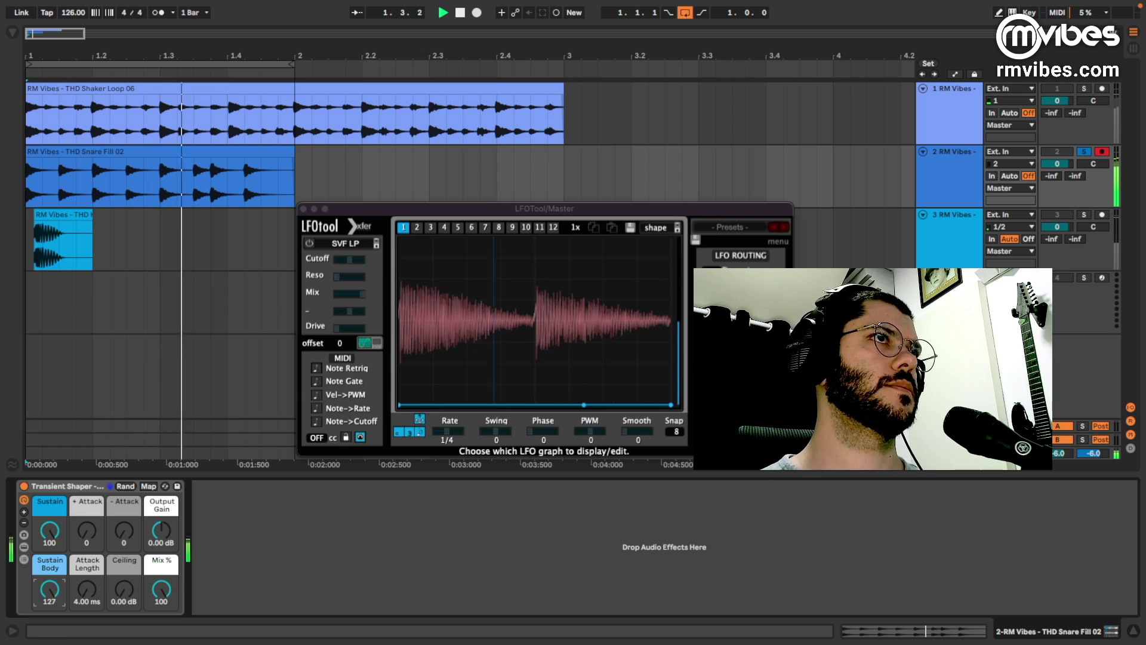
mouse_move(46, 593)
mouse_down()
mouse_move(47, 534)
mouse_move(47, 593)
mouse_up()
key(space)
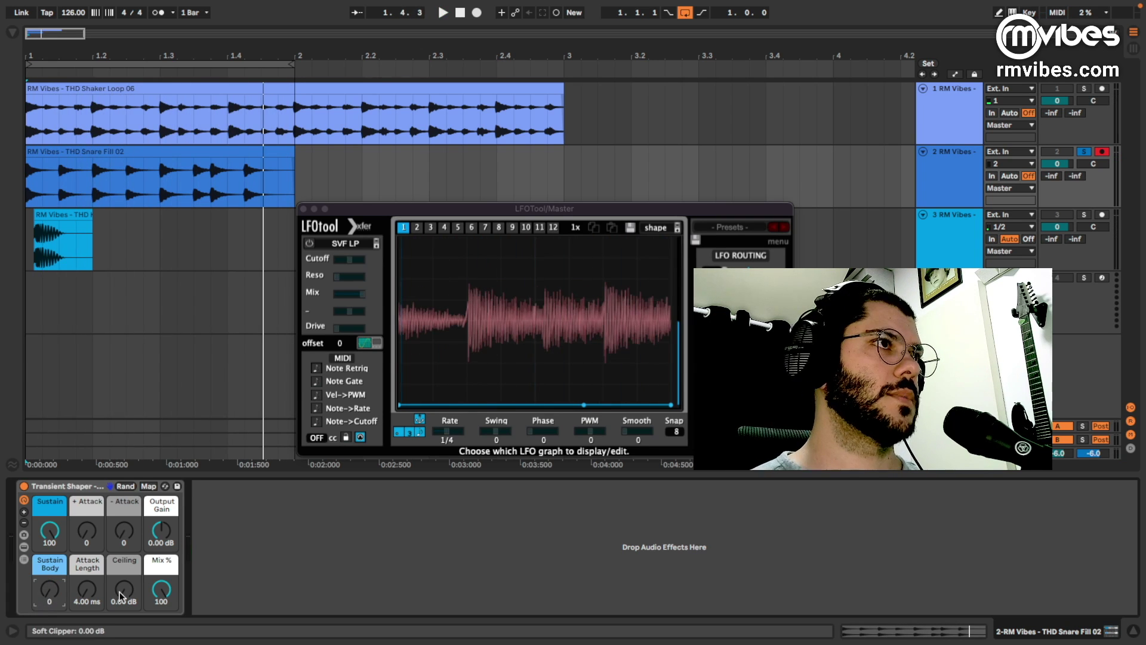
double_click(56, 535)
- Audition the snare fill with the Ceiling at -9.64 dB and bring it back up to -0.38 dB
key(space)
drag(124, 589, 124, 615)
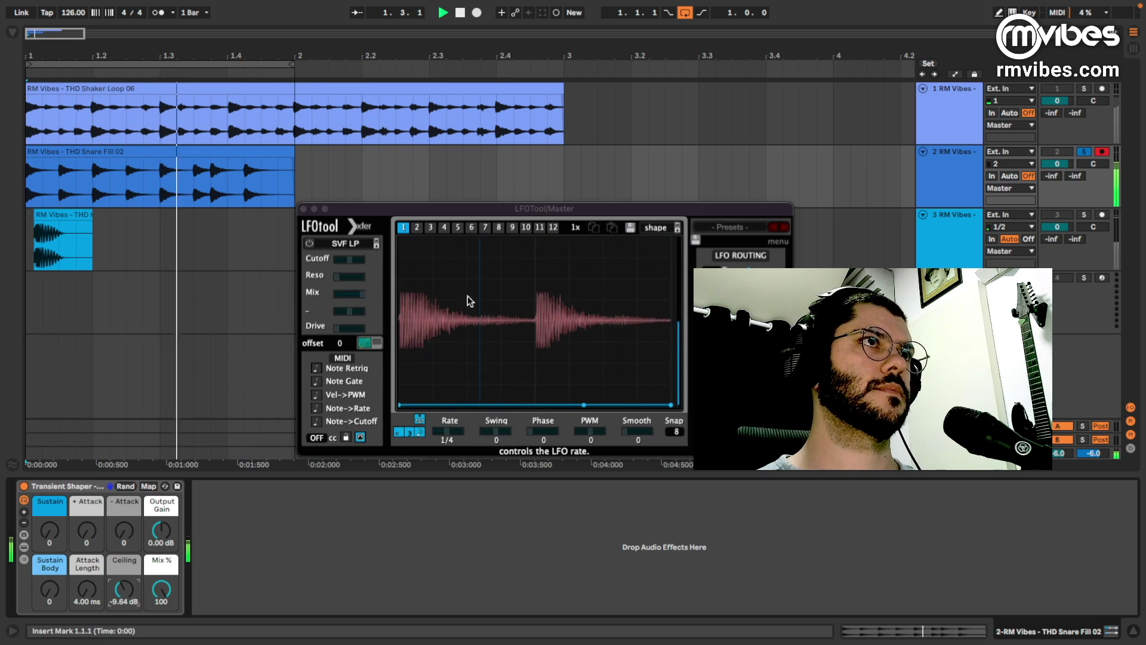
drag(127, 587, 128, 566)
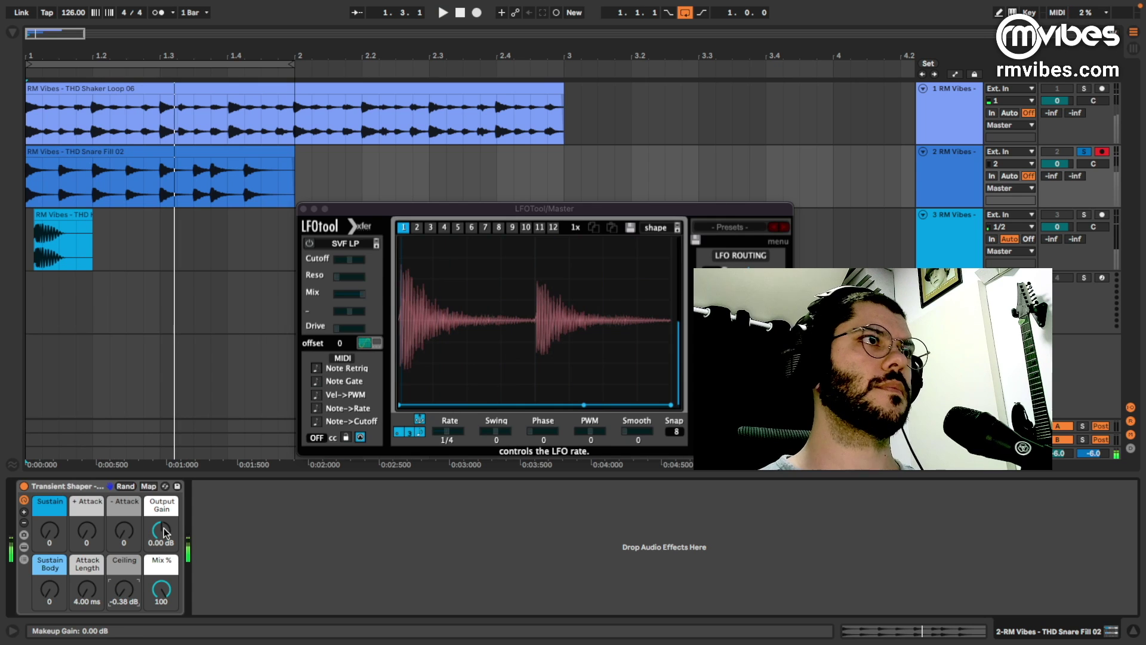
- Lower the snare fill's Output Gain to -6.85 dB during playback, and raise it back up
key(space)
drag(163, 528, 163, 544)
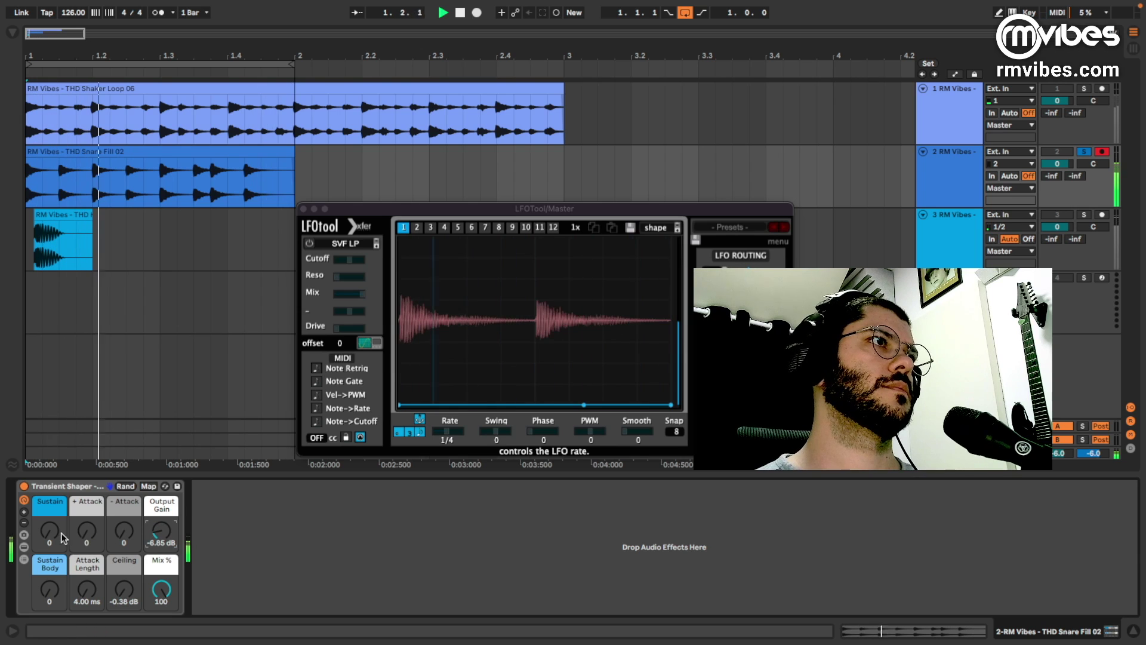
drag(50, 531, 50, 556)
drag(161, 531, 161, 515)
key(space)
- Loop the kick clip in solo and set its Transient Shaper to Sustain 62 and Output Gain 1.02 dB
click(110, 251)
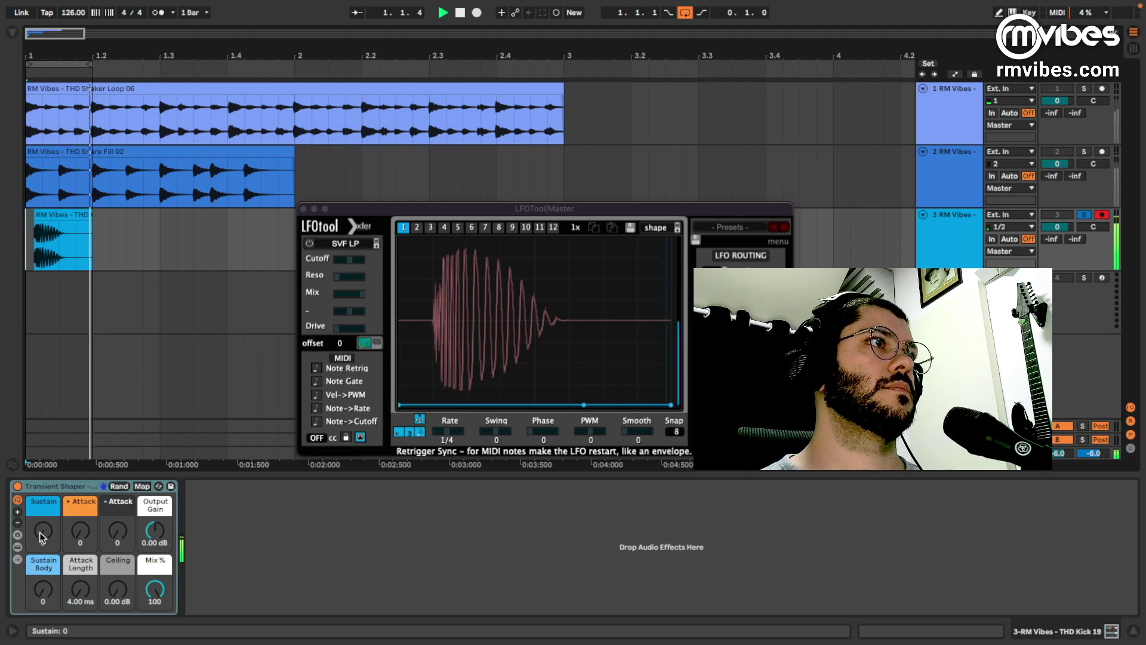
drag(42, 536, 42, 534)
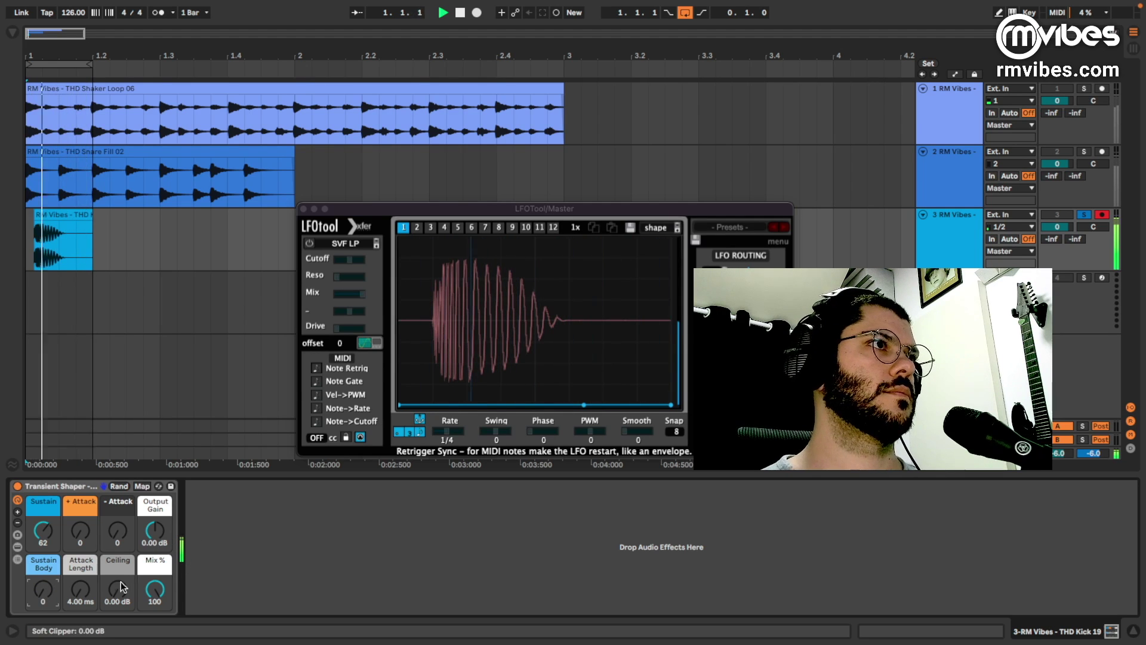
drag(155, 530, 155, 526)
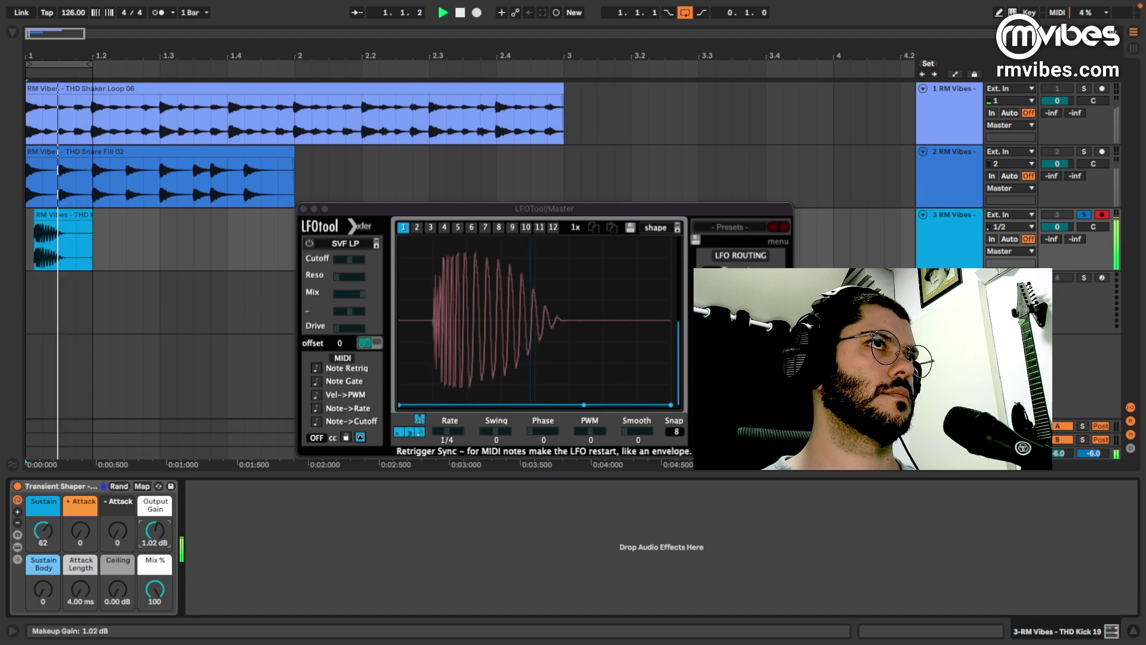
- Compare the kick with the Transient Shaper off and on, and set Sustain to 78 and Output Gain to 2.44 dB
click(18, 486)
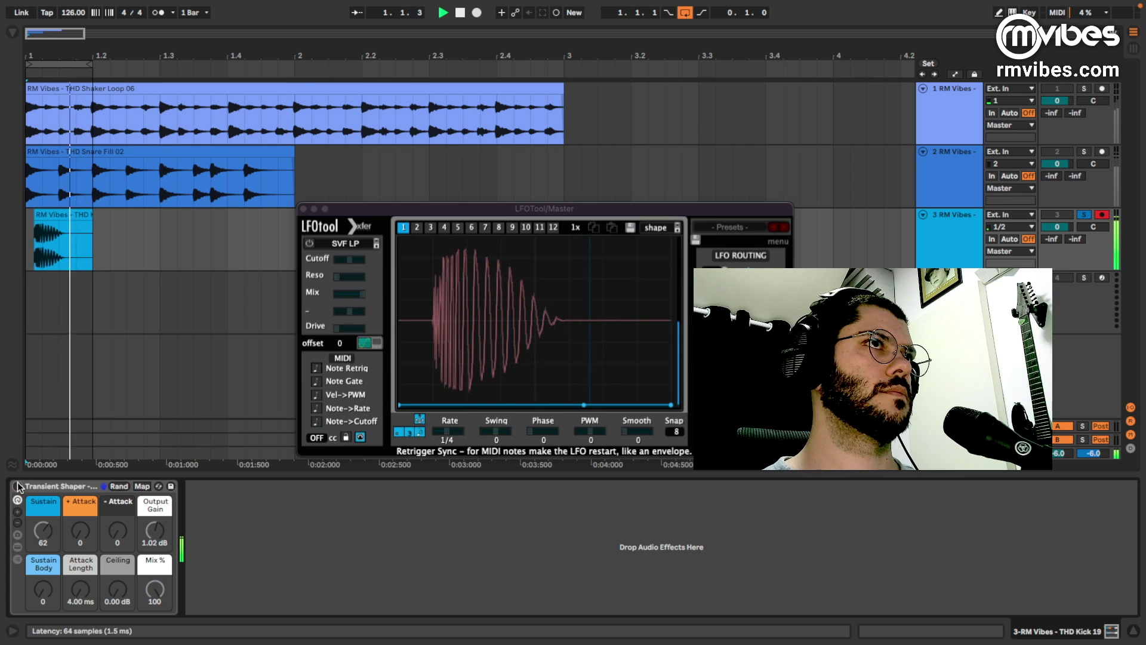
click(18, 486)
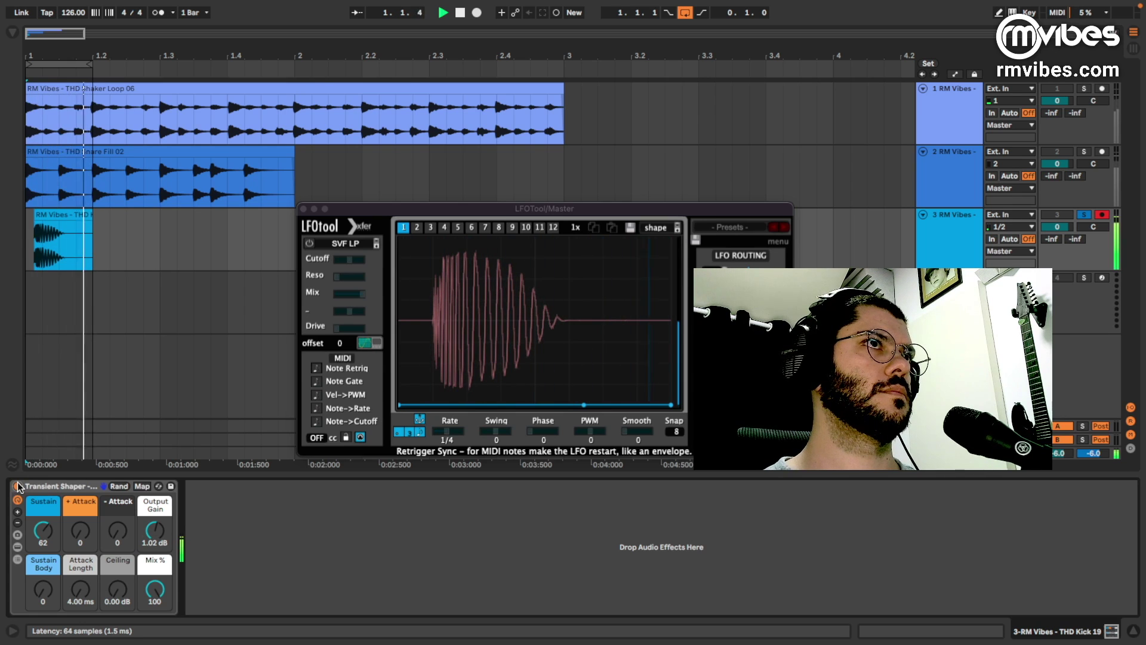
click(18, 486)
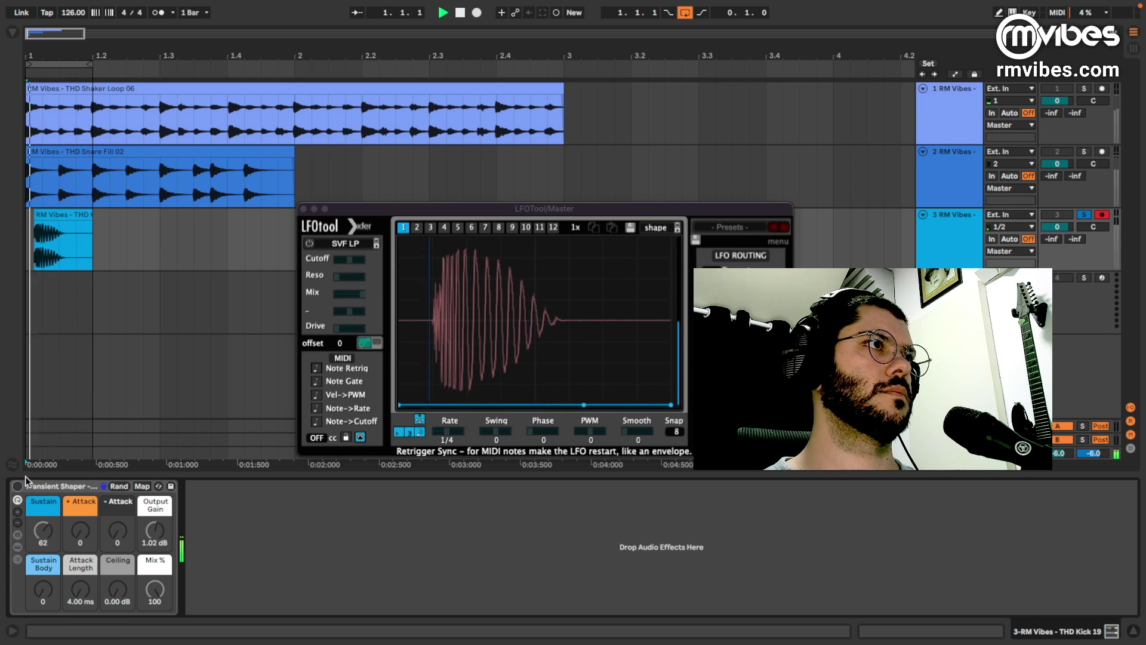
click(42, 522)
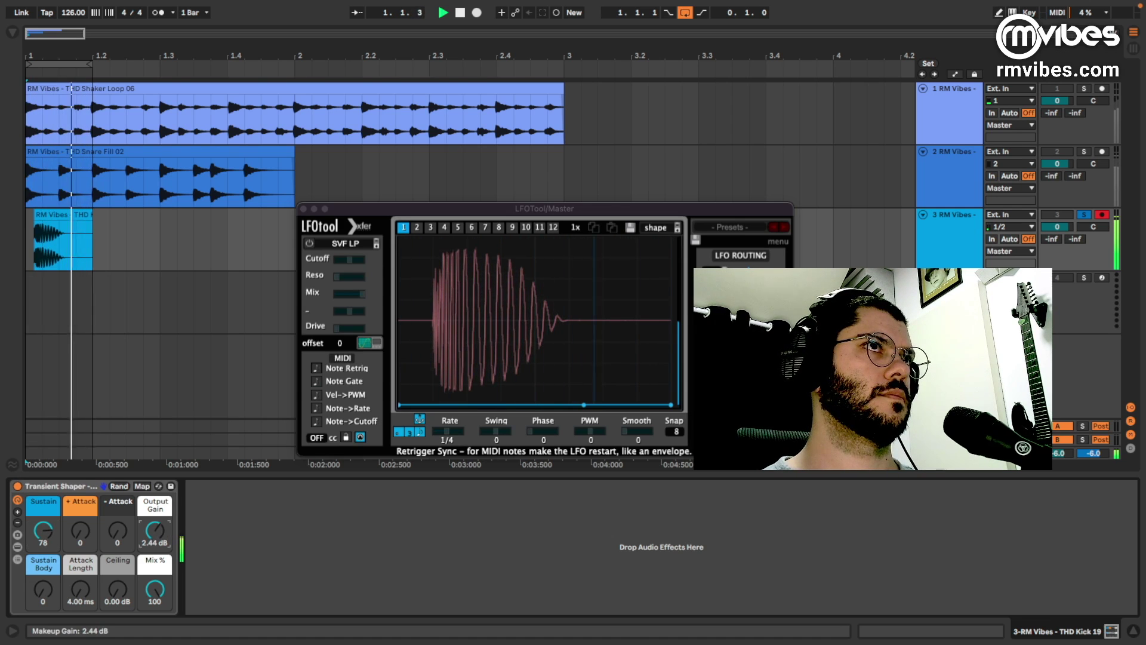
- Compare the kick's peak level in the Session view with the Transient Shaper off and on, and return to playback in the Arrangement view
click(18, 486)
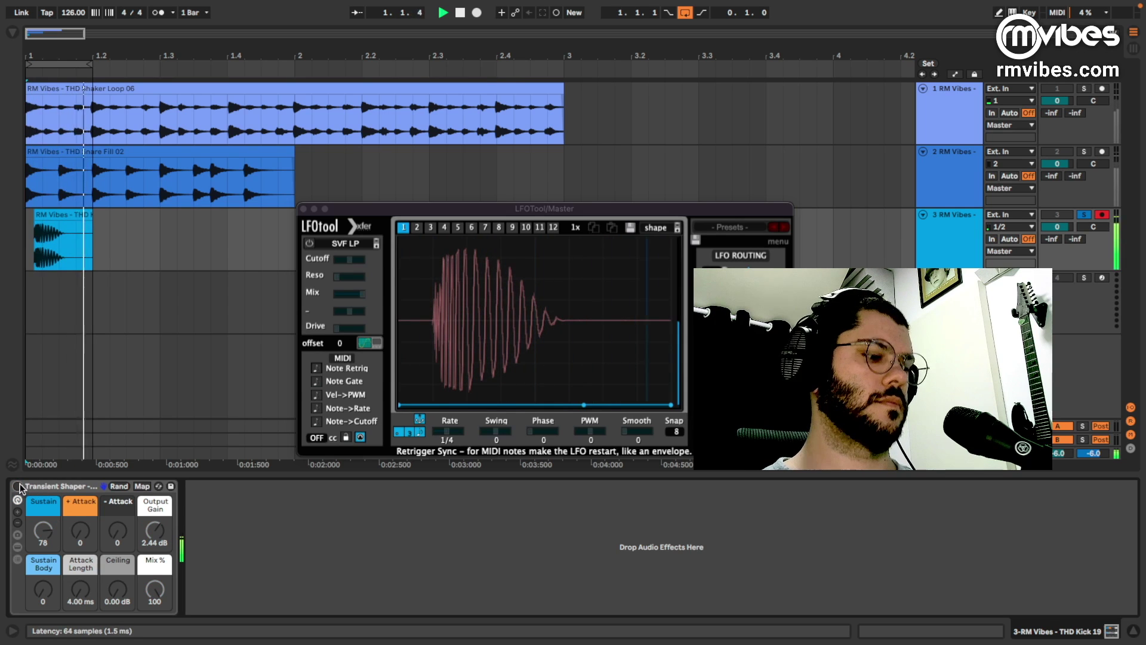
key(Tab)
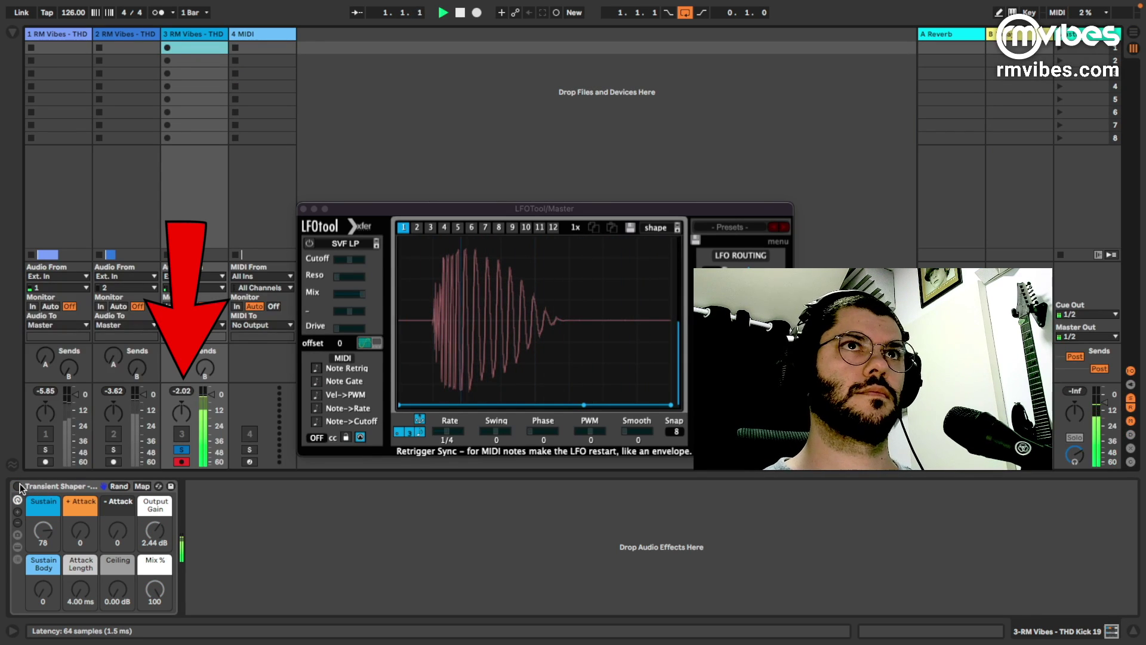
click(18, 486)
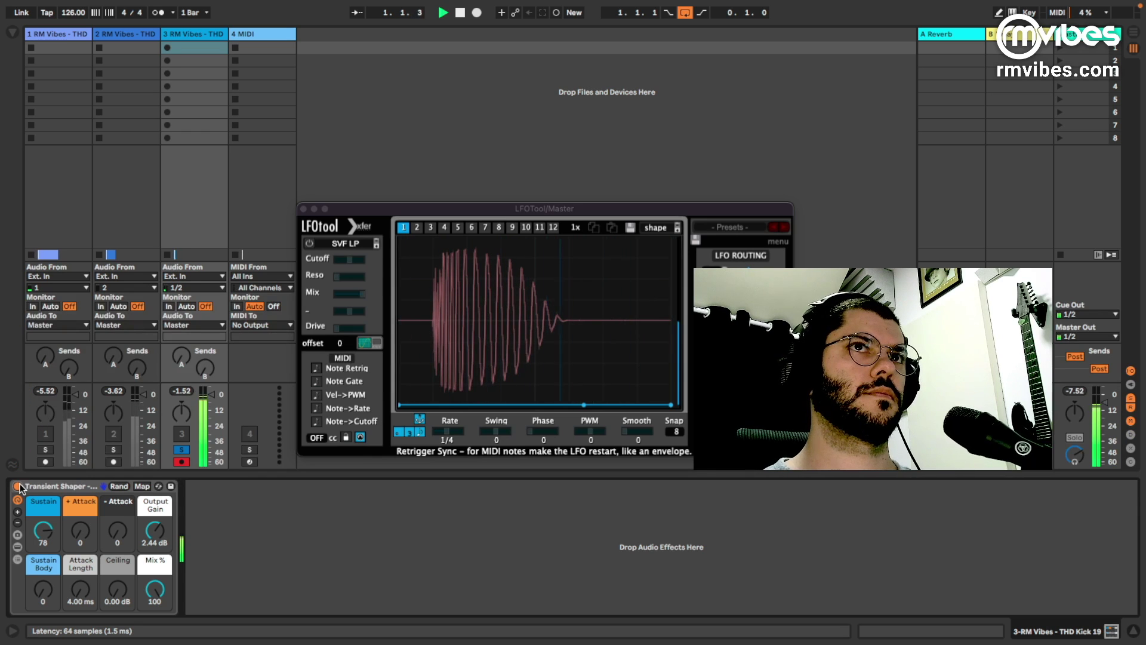
key(space)
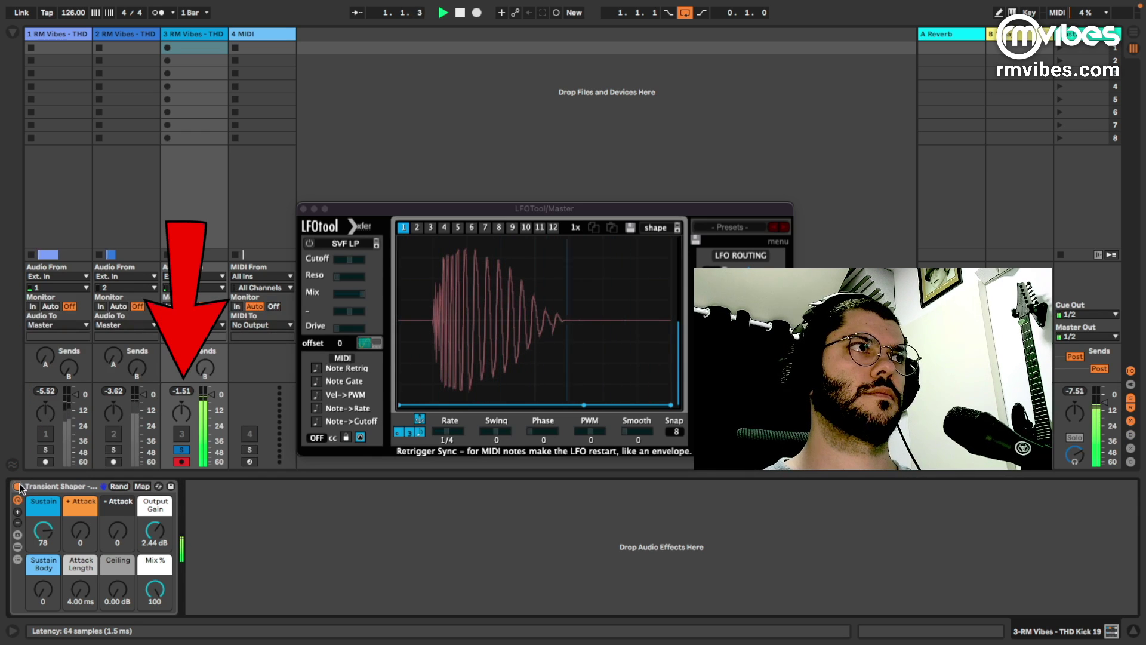
key(Tab)
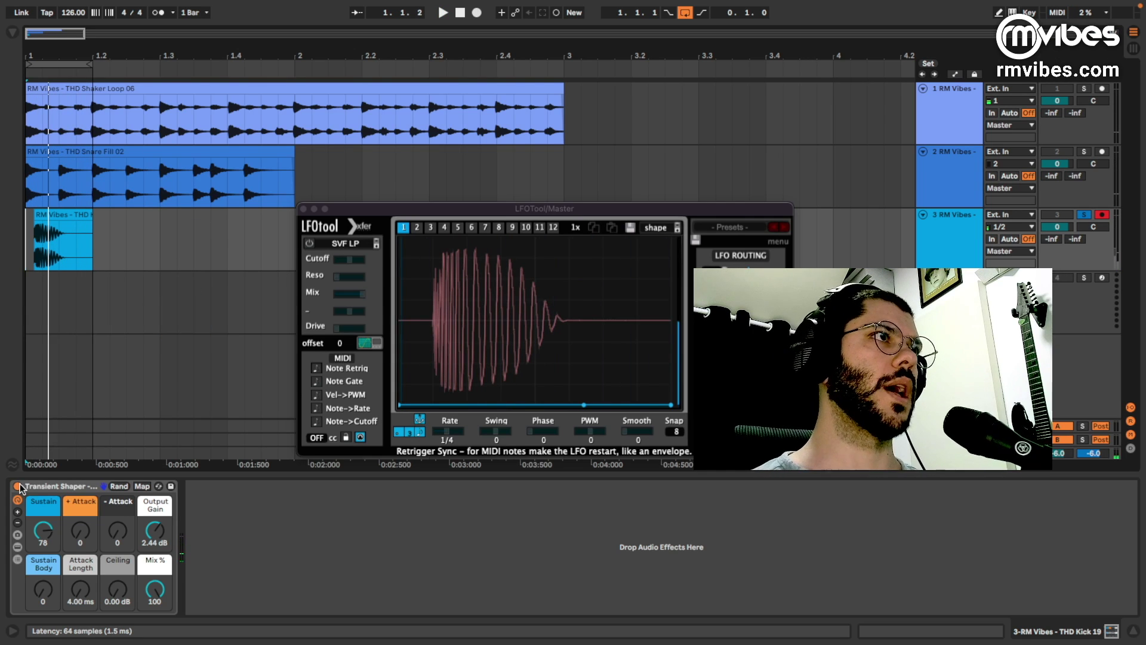
key(space)
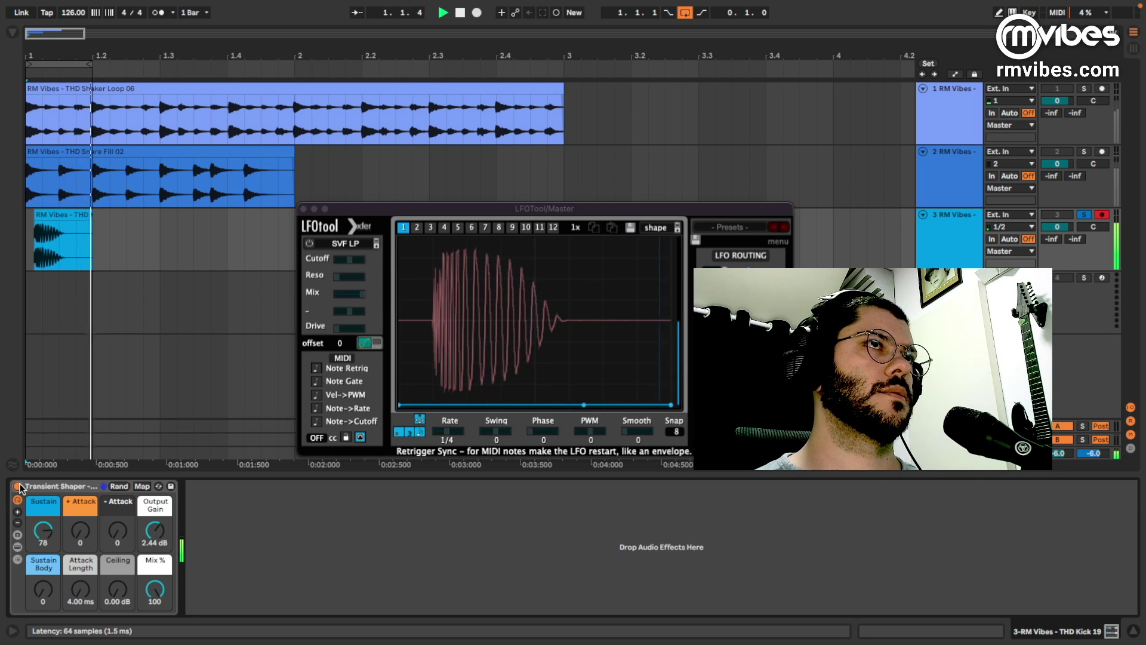
- Recheck the kick's mixer level in the Session view with the Transient Shaper off and on, and stop playback in the Arrangement view
key(Tab)
key(space)
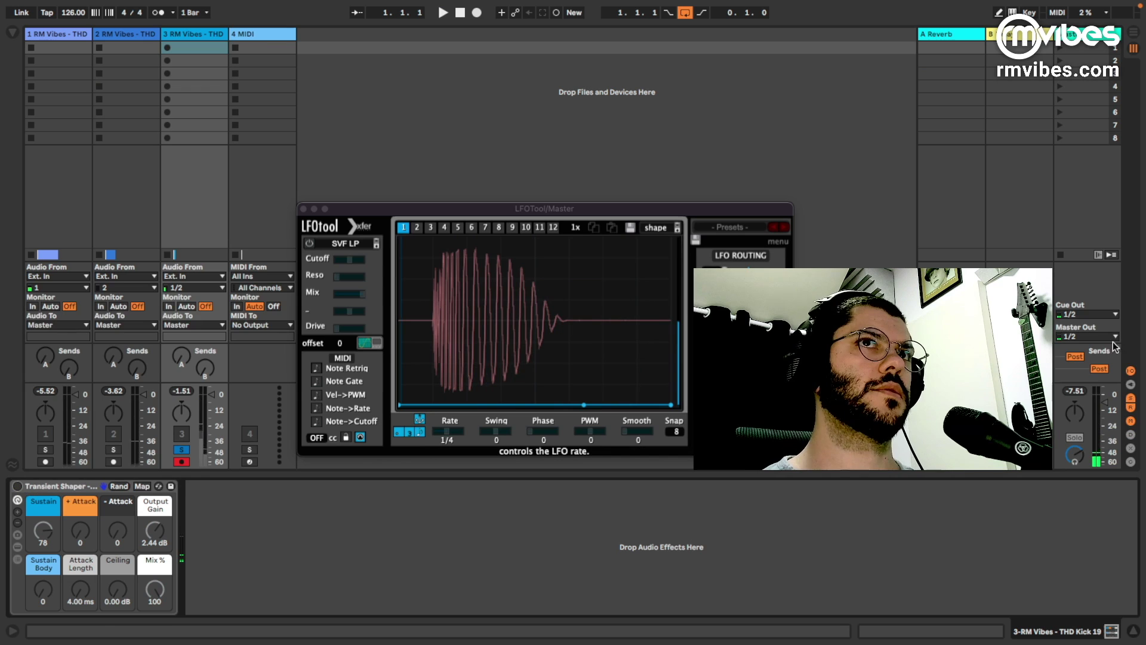
key(space)
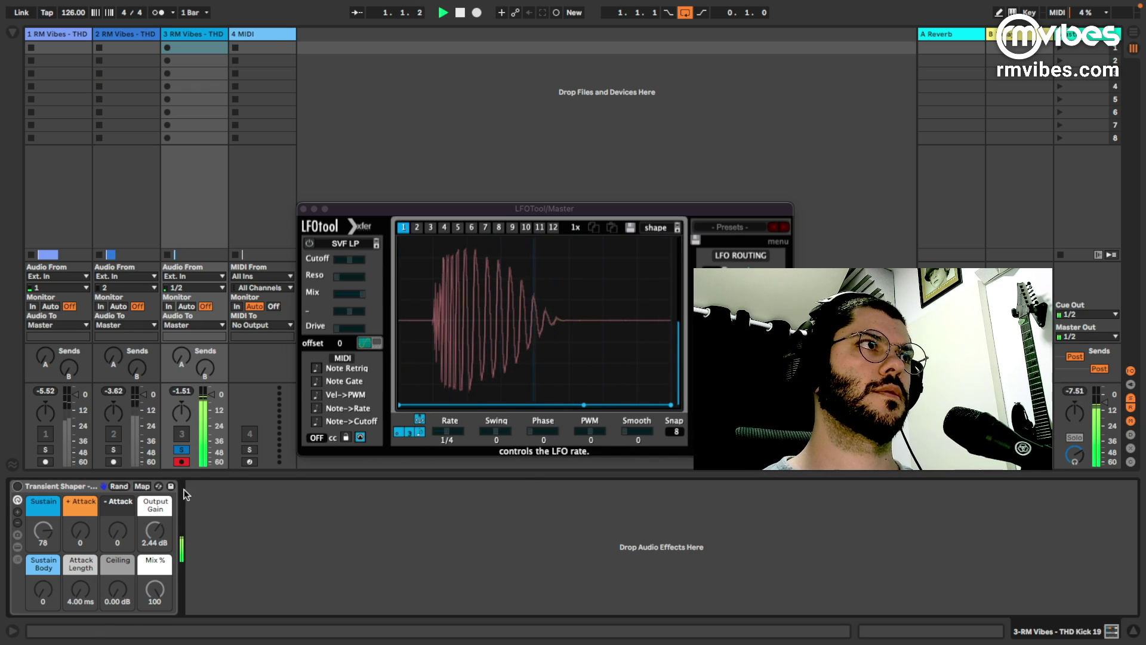
key(space)
click(17, 486)
key(space)
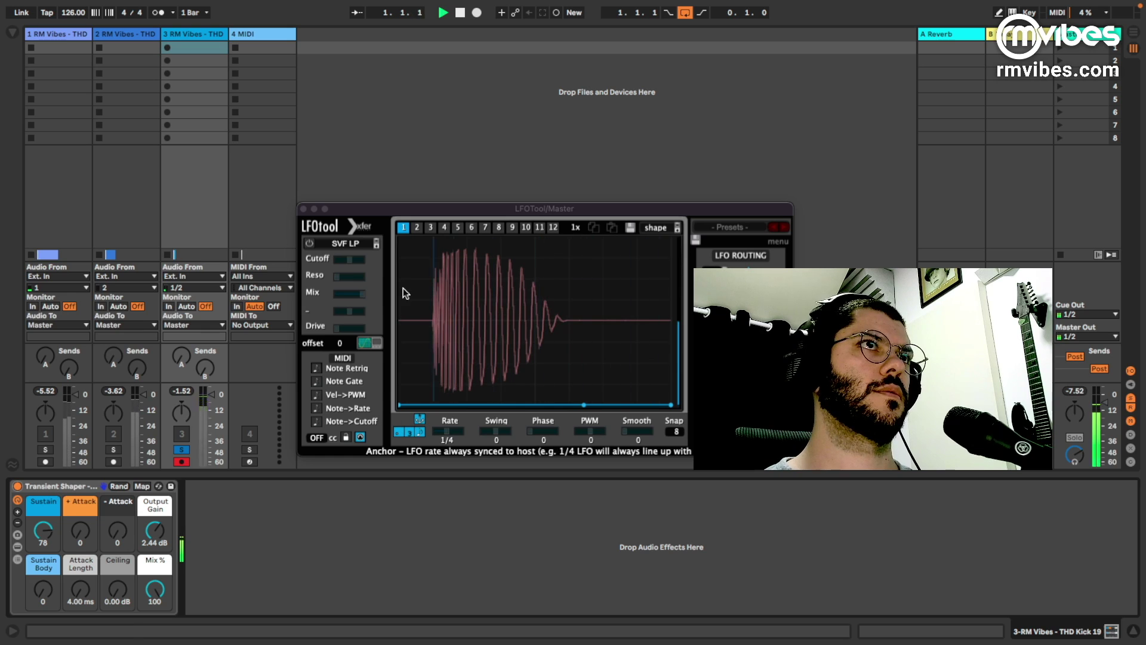
key(Tab)
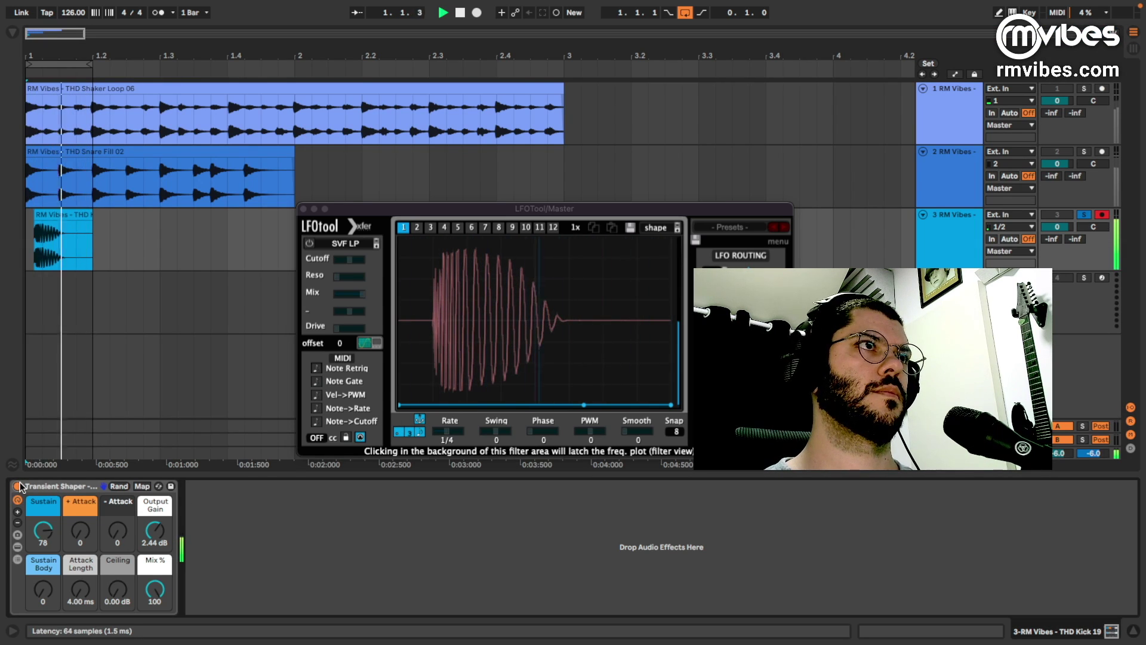
key(space)
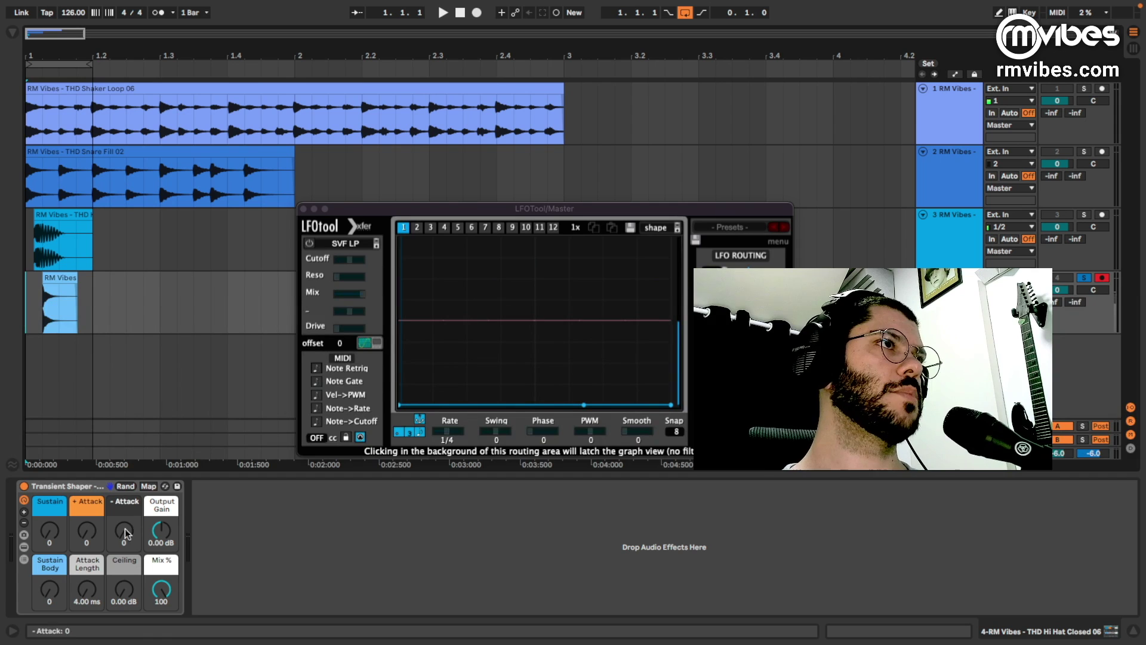
- Play the closed hi-hat while raising its Transient Shaper's - Attack to 32 and on to 57, and reset it to 0
key(space)
drag(127, 520, 126, 495)
key(space)
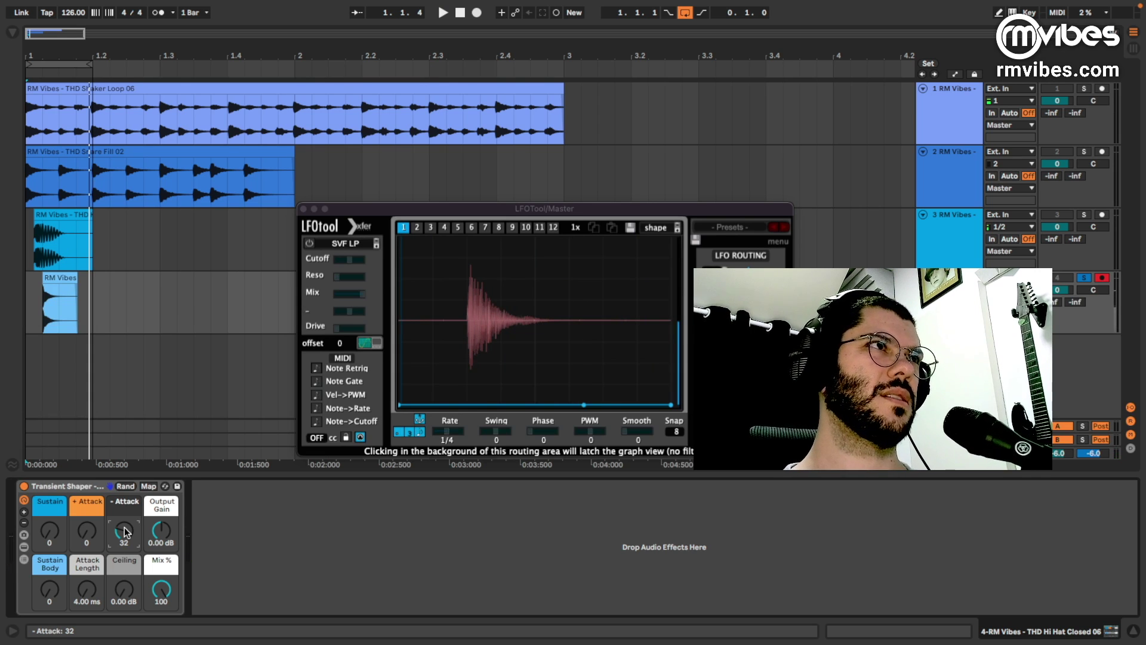
key(space)
drag(124, 527, 124, 514)
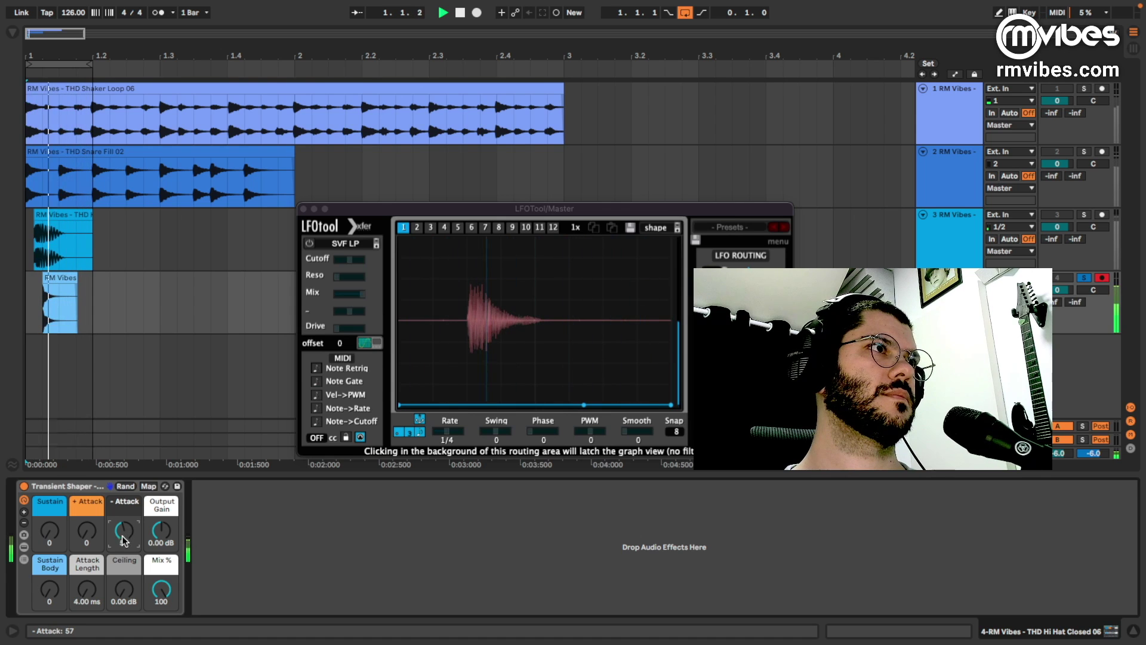
key(Delete)
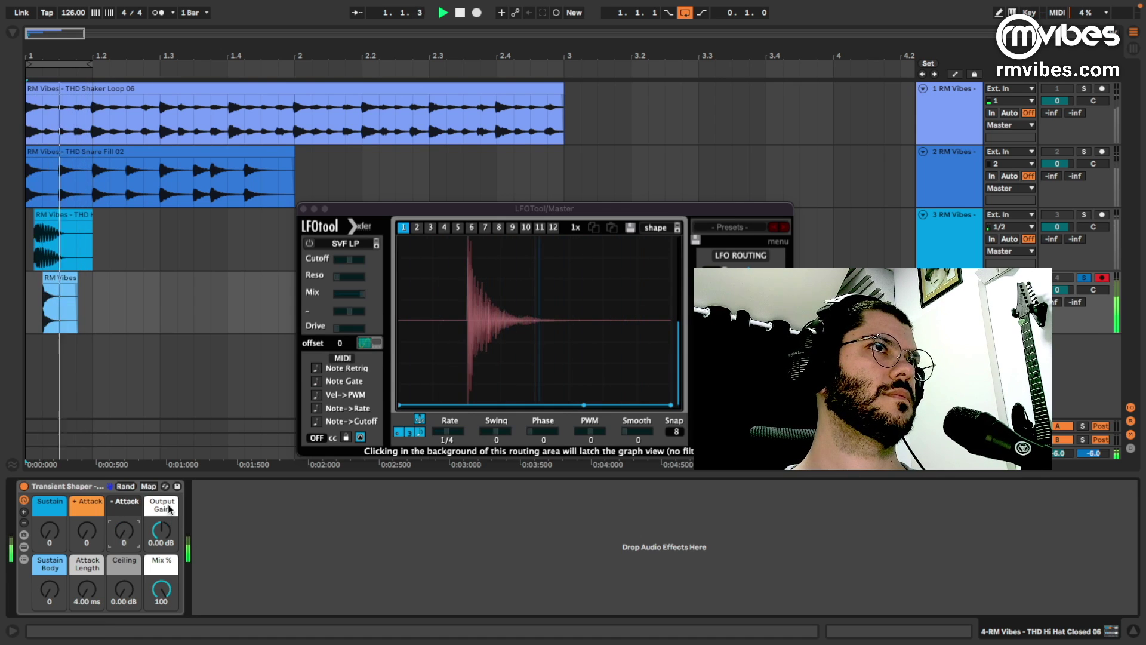
- Audition the hi-hat with - Attack at 29 and 34, turn the control back down, and stop playback
drag(130, 521, 127, 528)
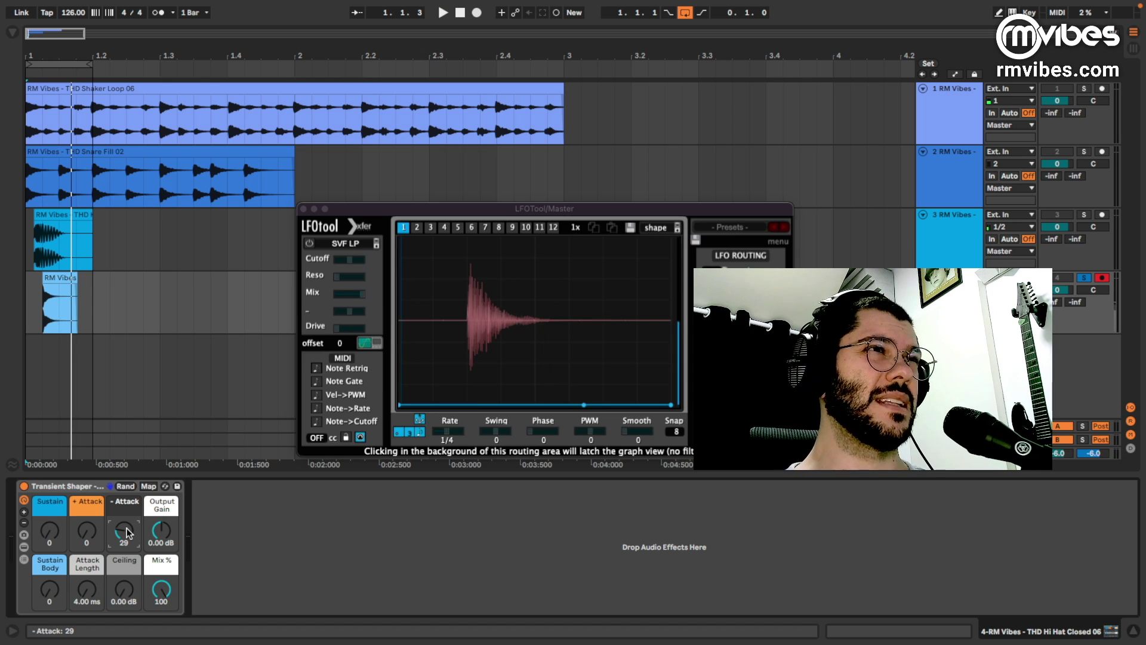
key(space)
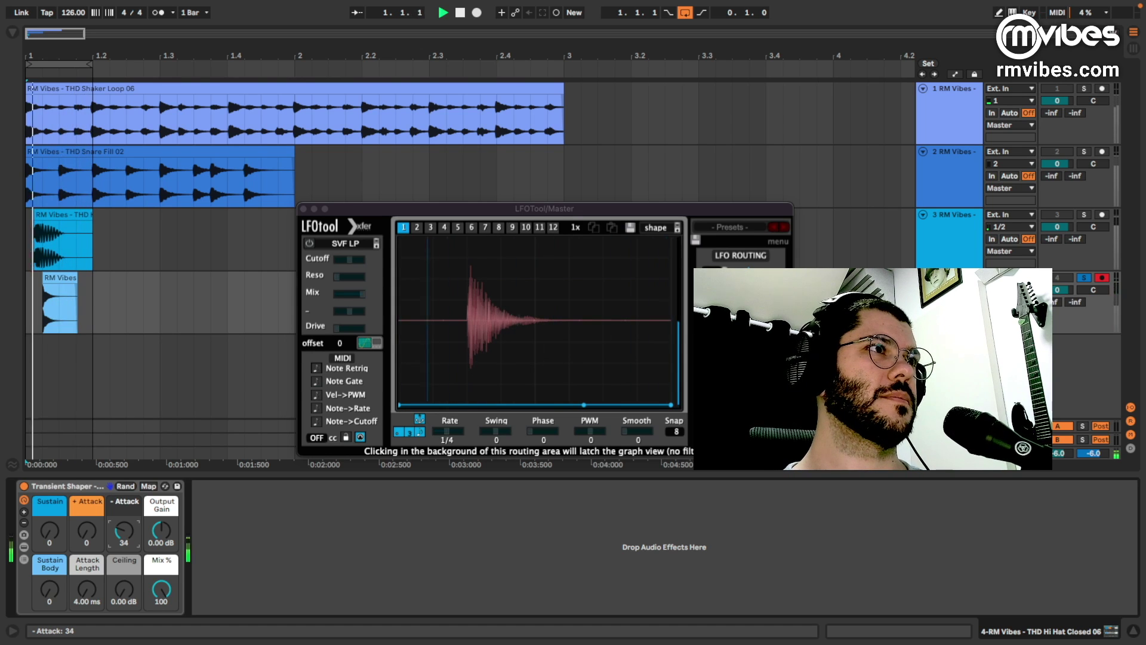
drag(126, 531, 126, 527)
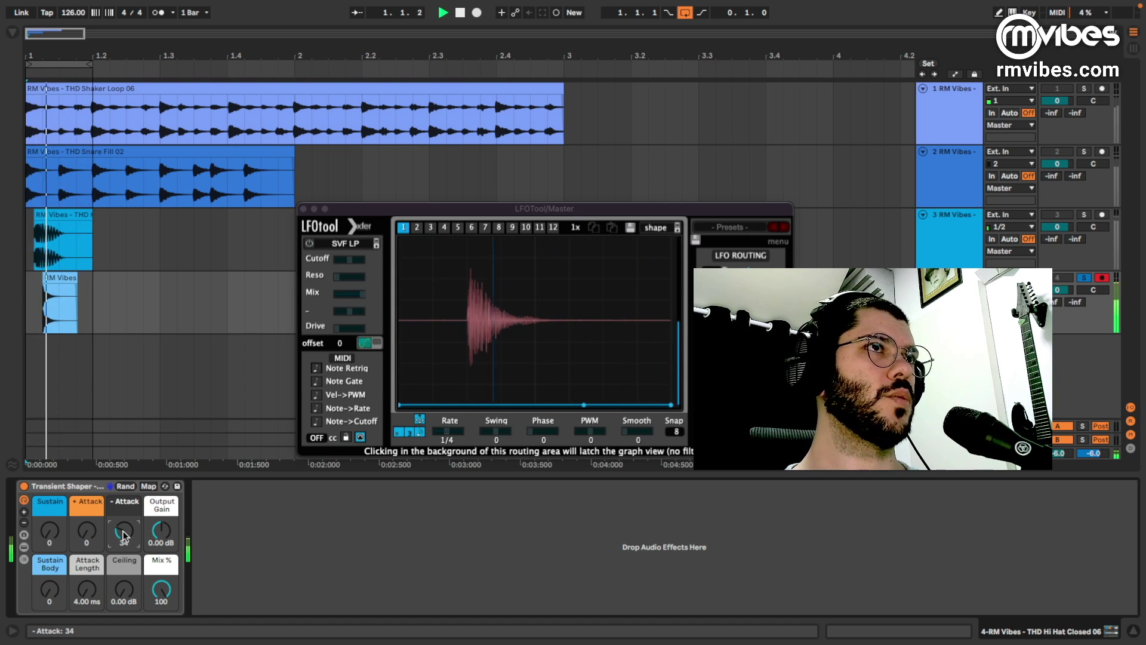
drag(124, 536, 123, 570)
key(space)
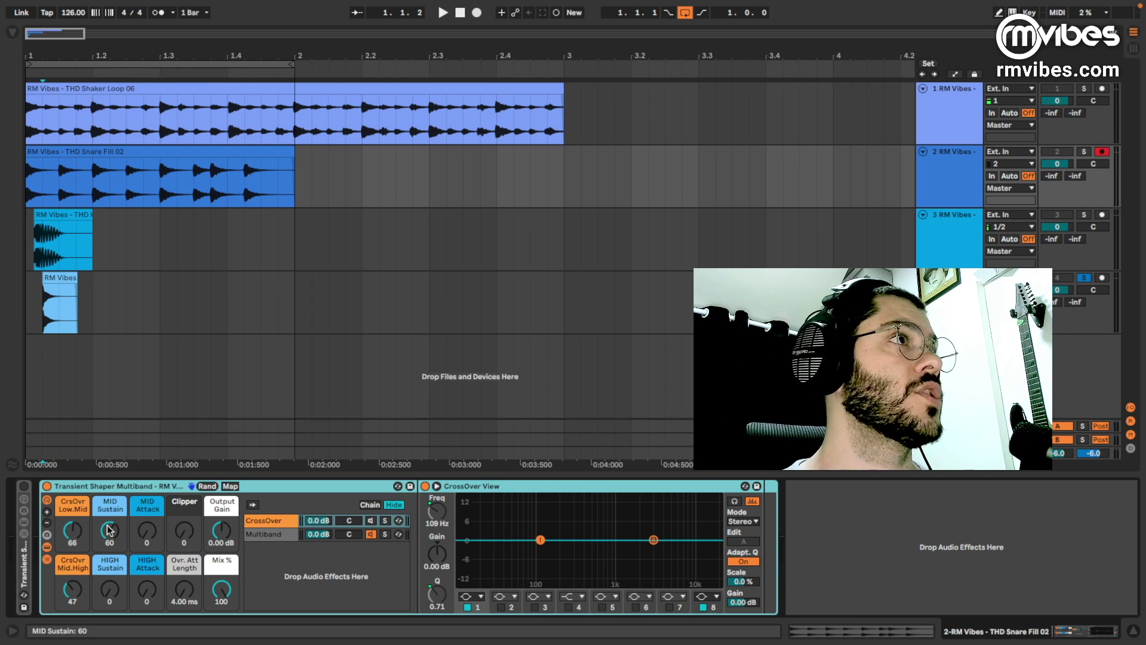
- Set the snare fill's multiband crossovers to Low.Mid 65 and Mid.High 36, MID Sustain to 61, and dip Mix before restoring it to 100
mouse_move(72, 530)
mouse_down()
mouse_move(72, 555)
mouse_move(72, 519)
mouse_up()
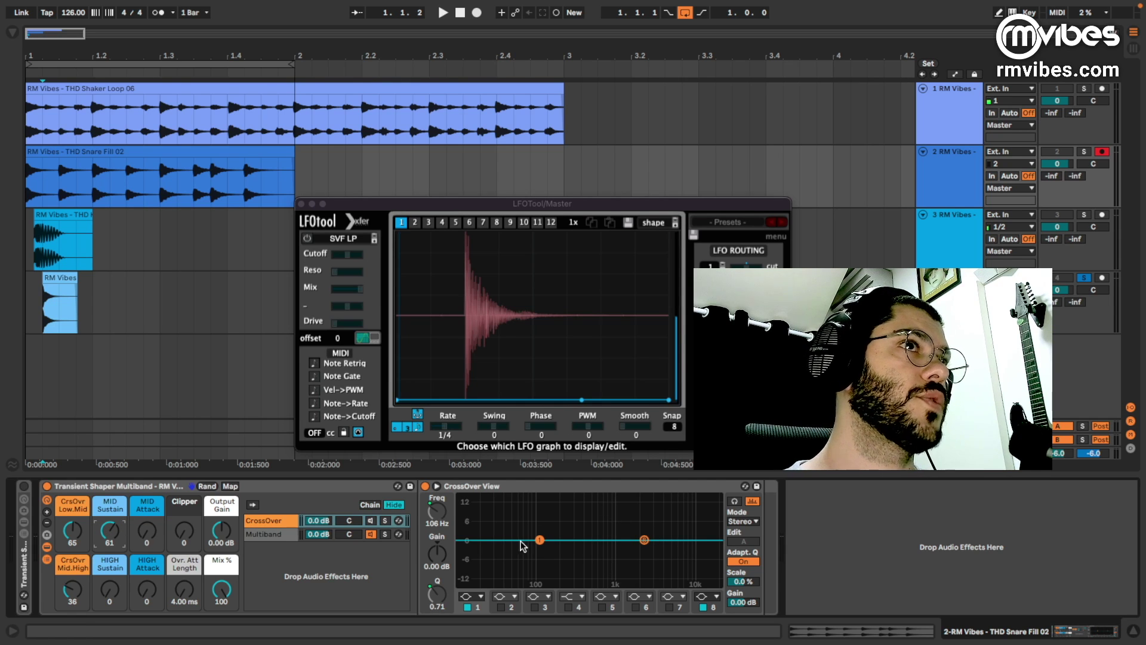
key(super+alt+p)
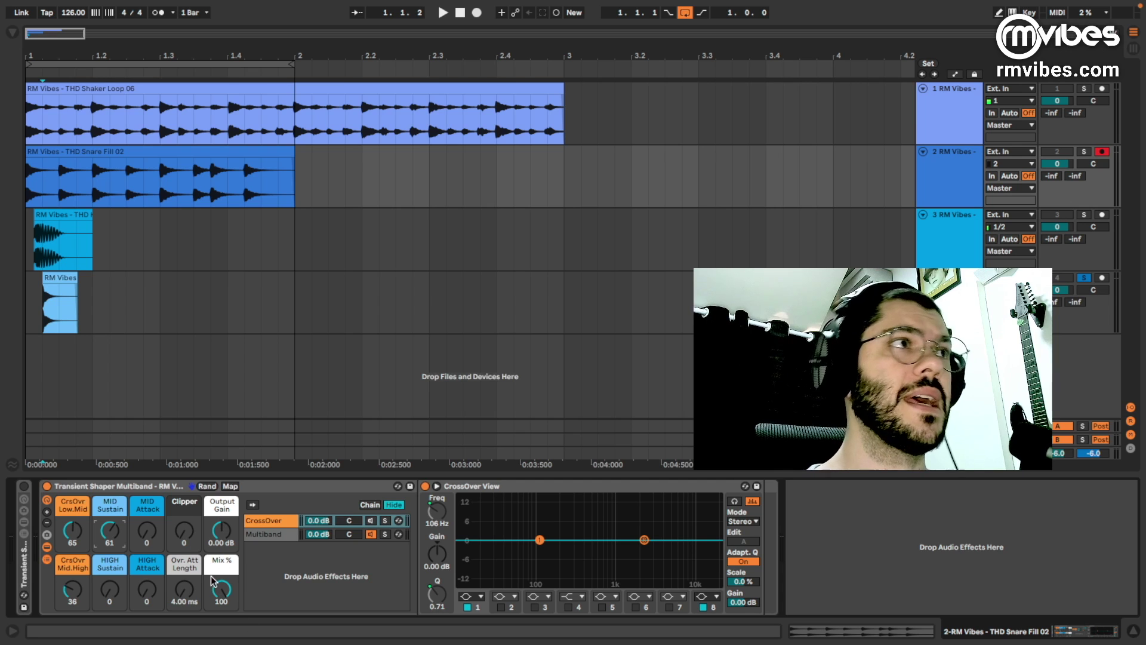
key(super+alt+p)
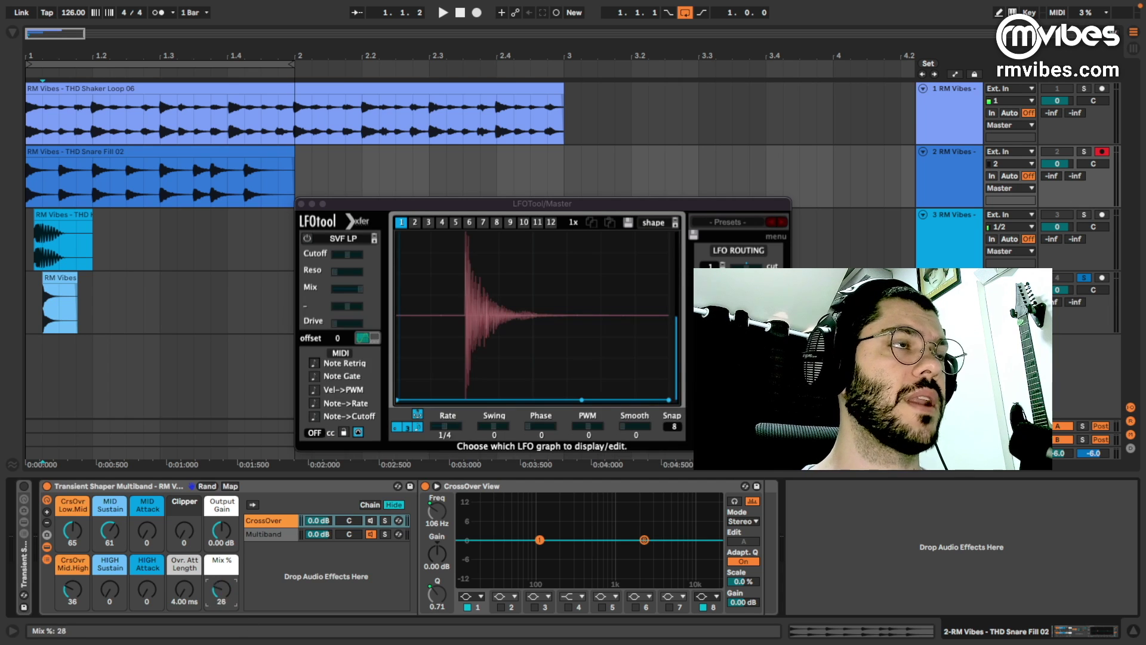
drag(221, 590, 221, 530)
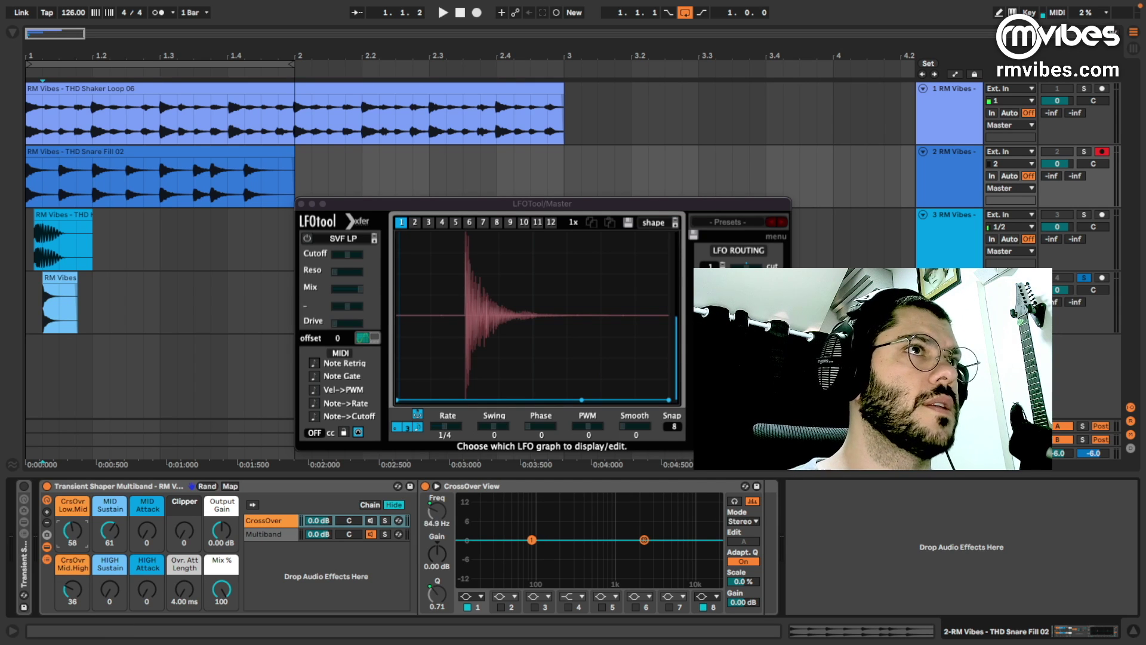
- Set the Low.Mid crossover to 64 and Mid.High to 44, and play the snare fill from its start in solo
drag(72, 530, 55, 574)
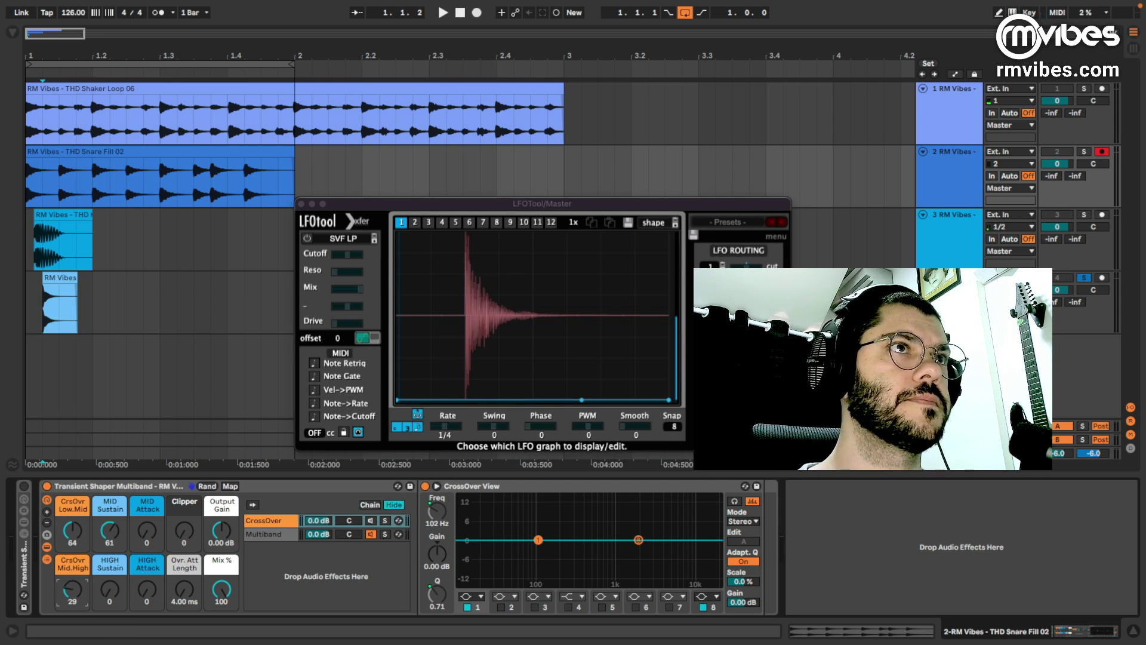
drag(72, 590, 72, 618)
click(37, 180)
click(31, 180)
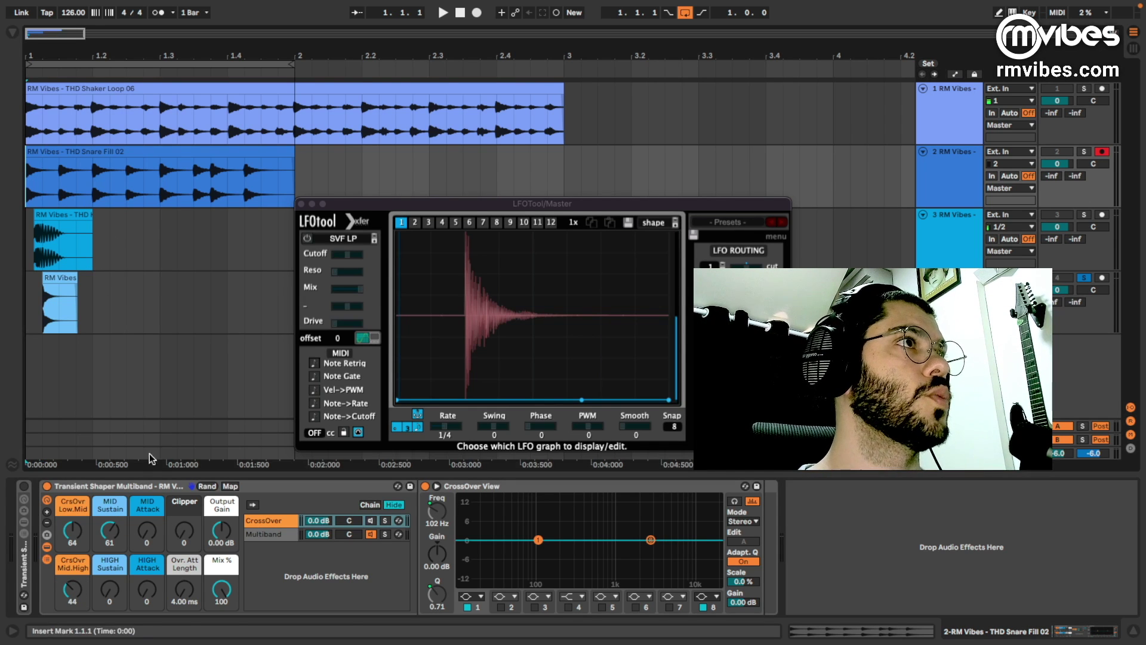
key(space)
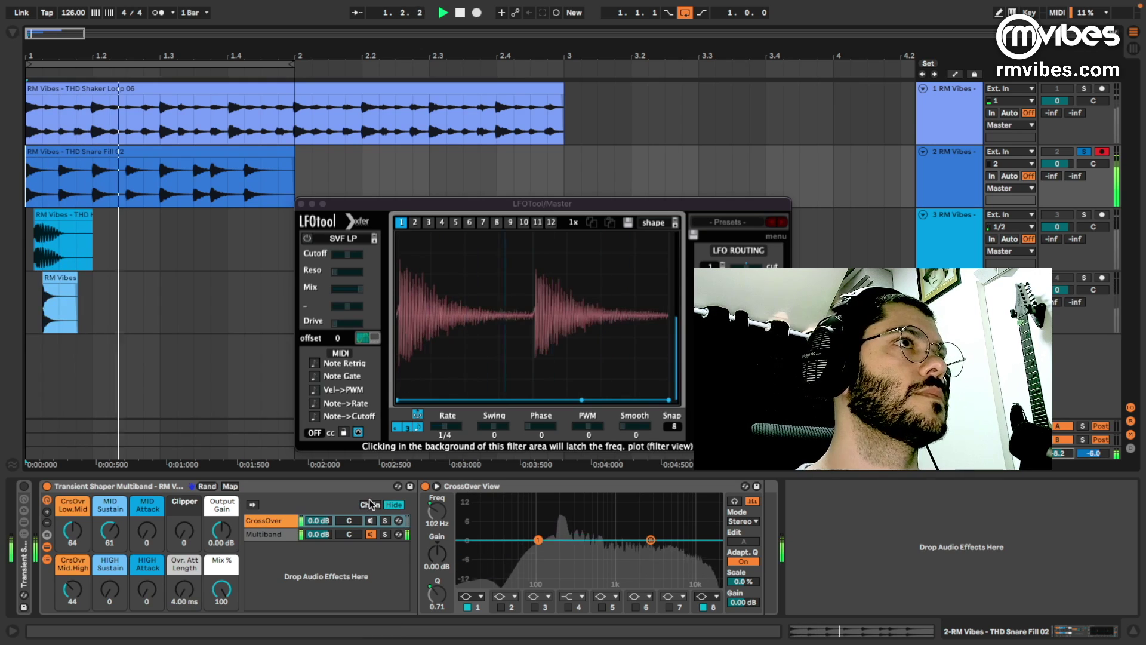
- Set the multiband rack to CrsOvr Low.Mid 66, CrsOvr Mid.High 0, MID Sustain 62 and HIGH Attack 98 during playback
drag(72, 531, 72, 529)
drag(73, 590, 73, 615)
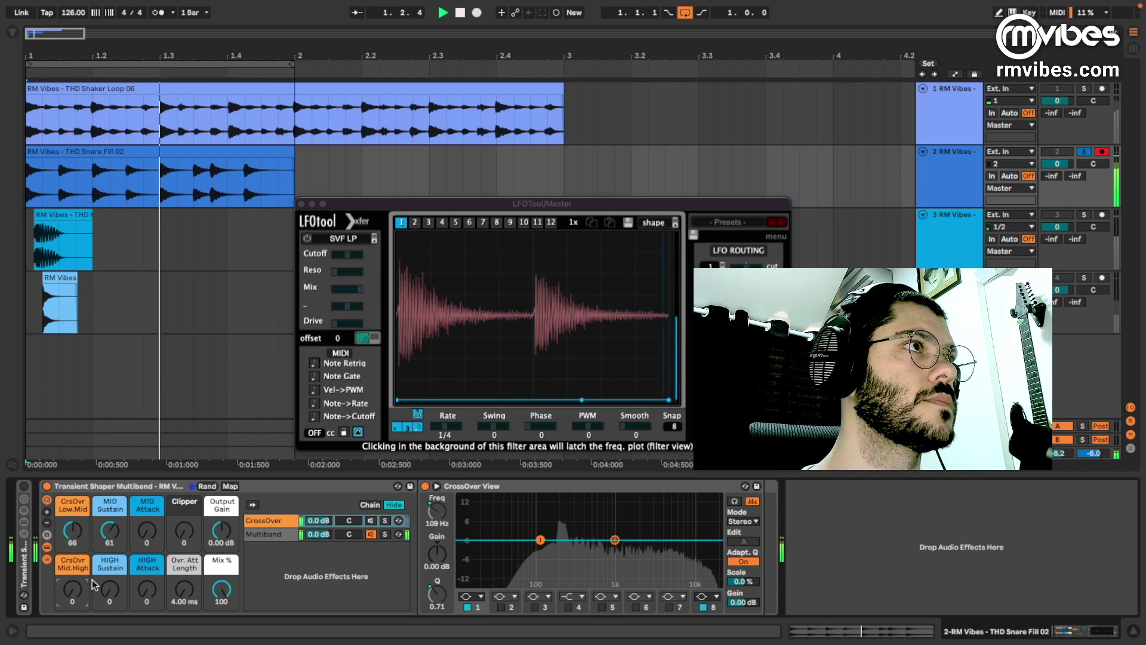
drag(113, 536, 111, 533)
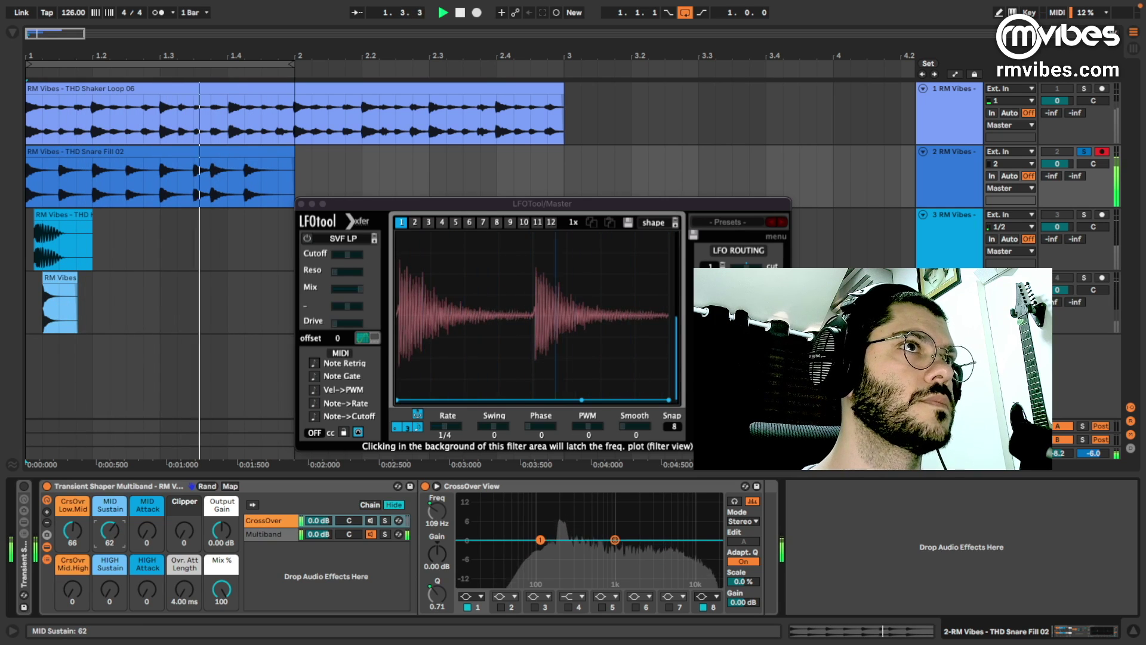
drag(147, 591, 147, 572)
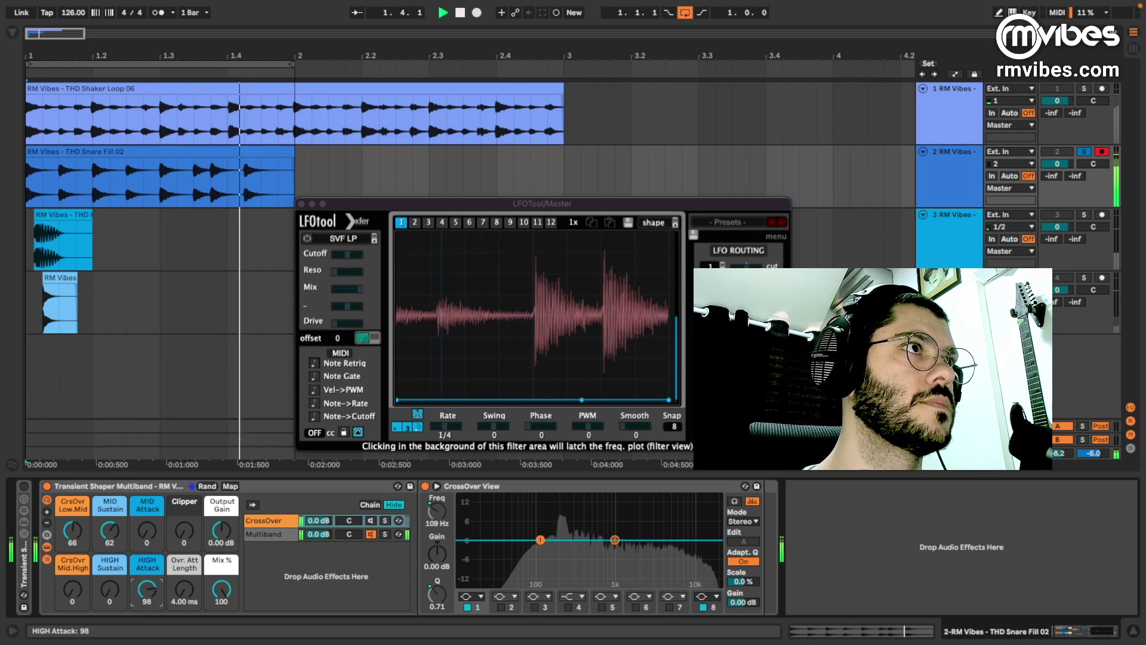
- Raise the multiband rack's Clipper to 18 and on to 21, and compare the snare fill with the rack off and on
drag(184, 531, 184, 519)
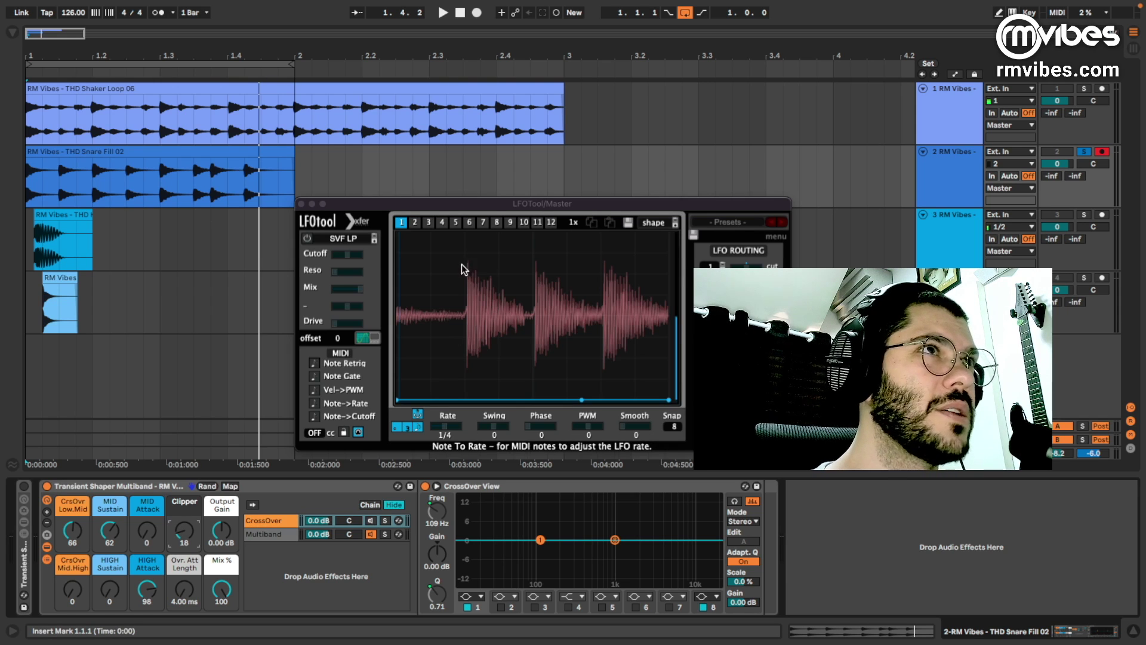
key(space)
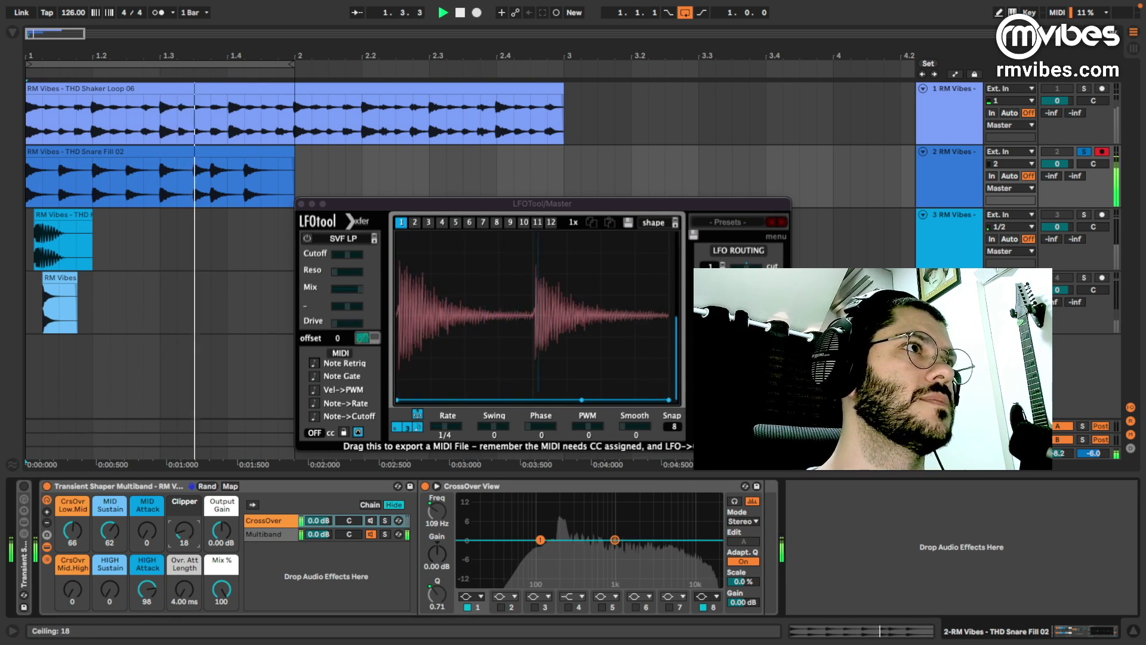
drag(186, 529, 186, 528)
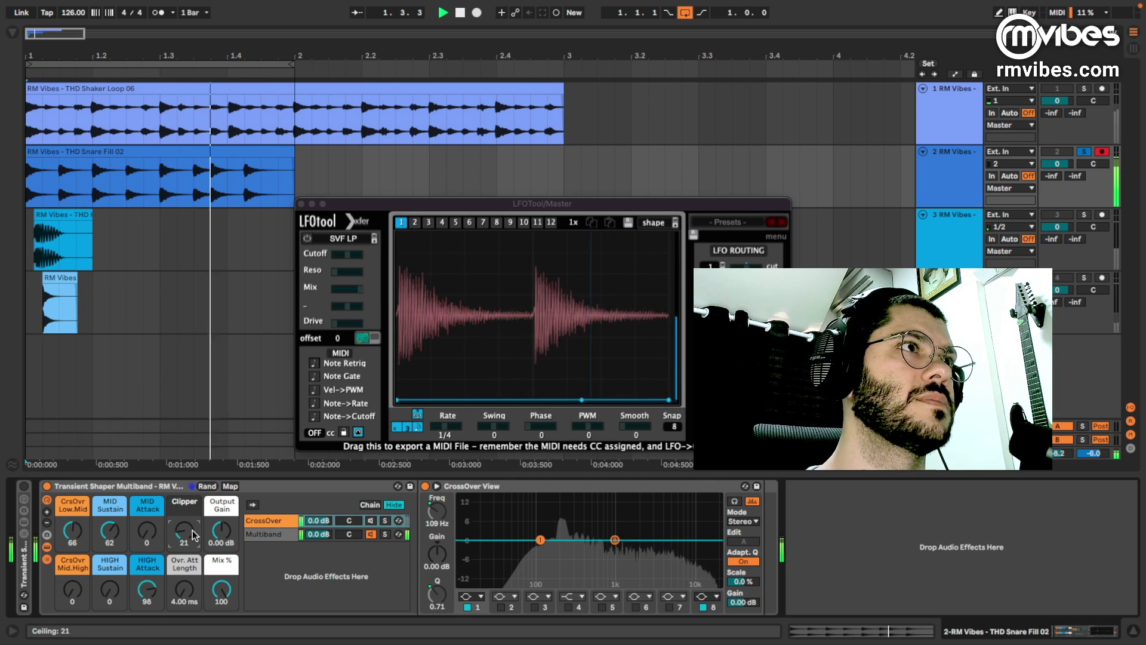
click(47, 486)
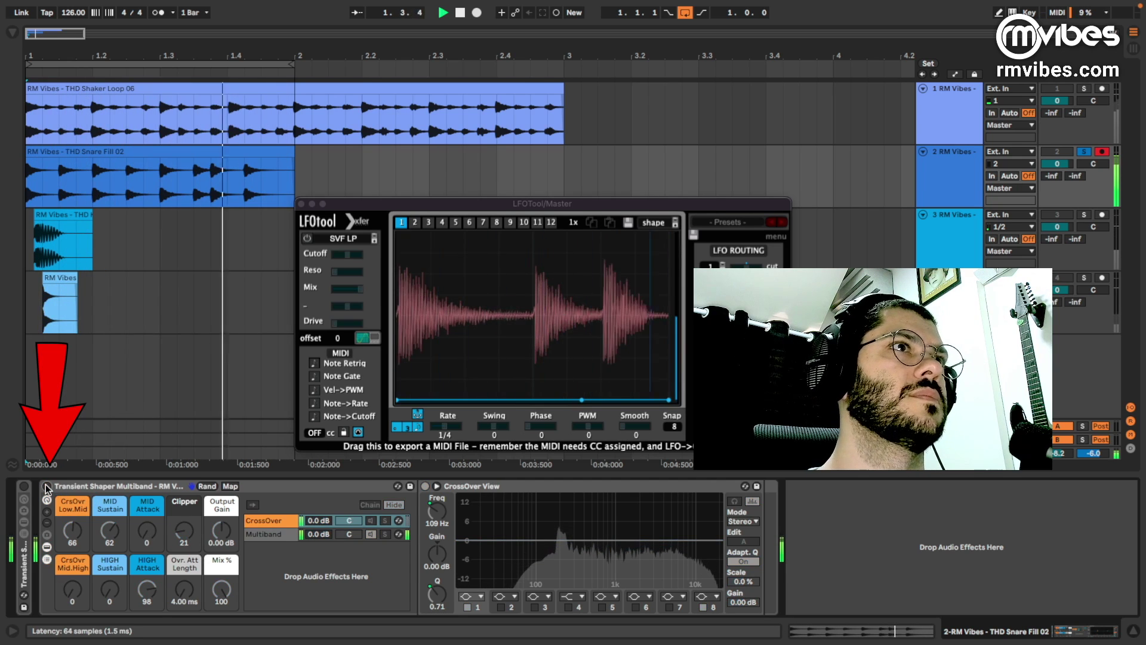
click(46, 486)
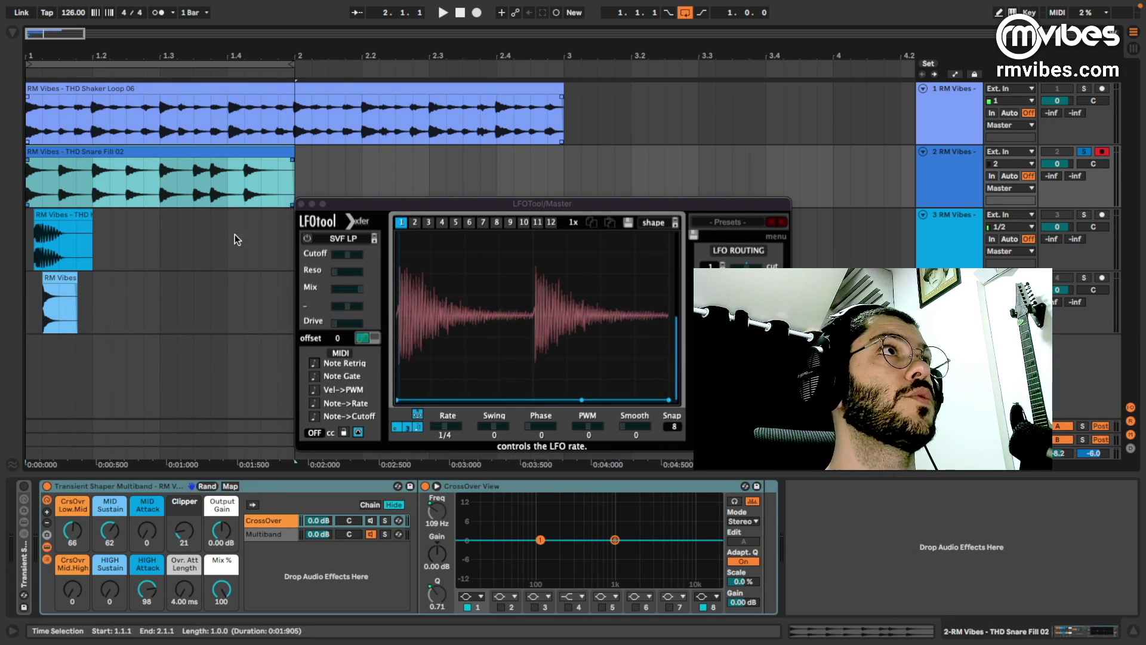
- Select the shaker loop, snare fill, kick and hi-hat clips in turn to point out the samples used
click(111, 89)
click(117, 151)
click(68, 215)
click(73, 278)
click(70, 220)
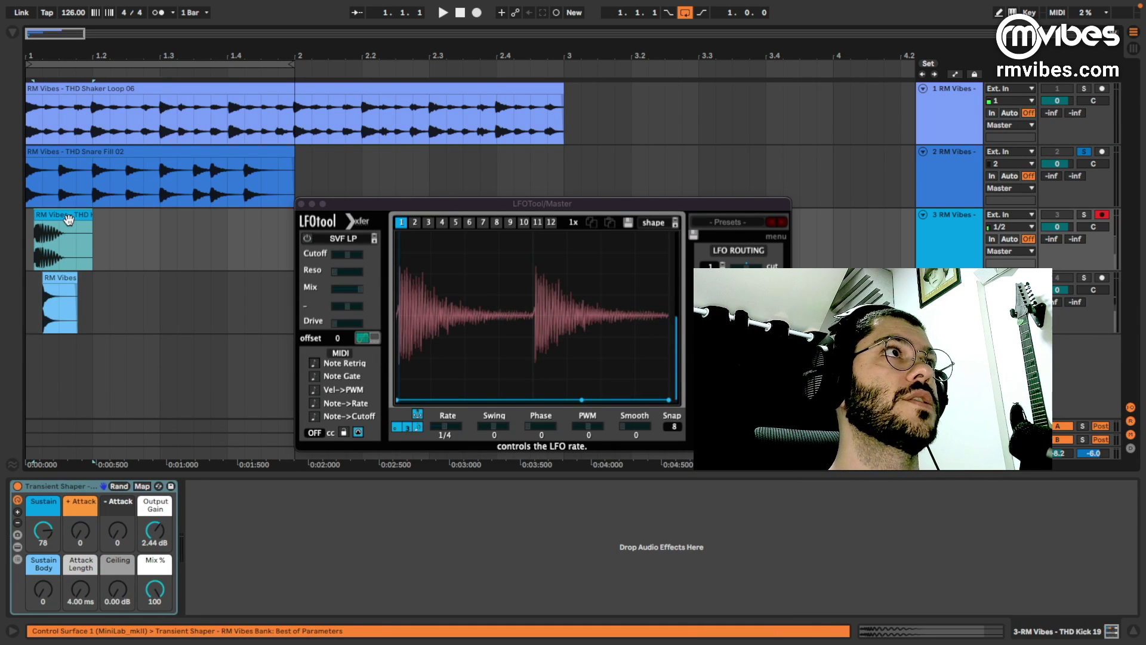
click(73, 154)
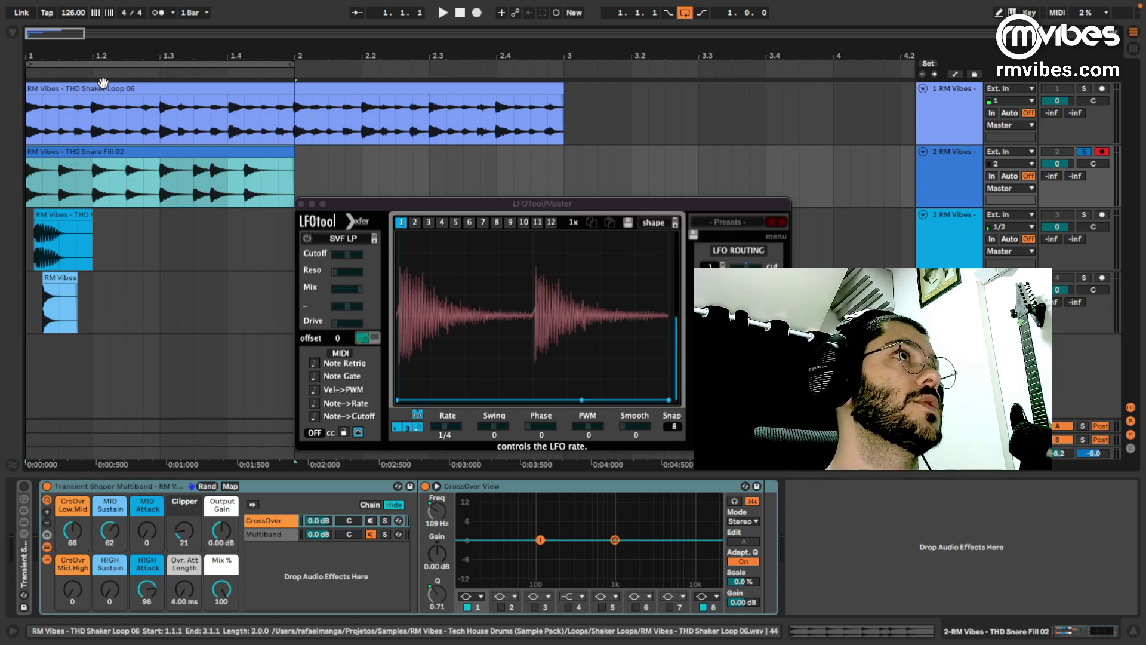
click(99, 102)
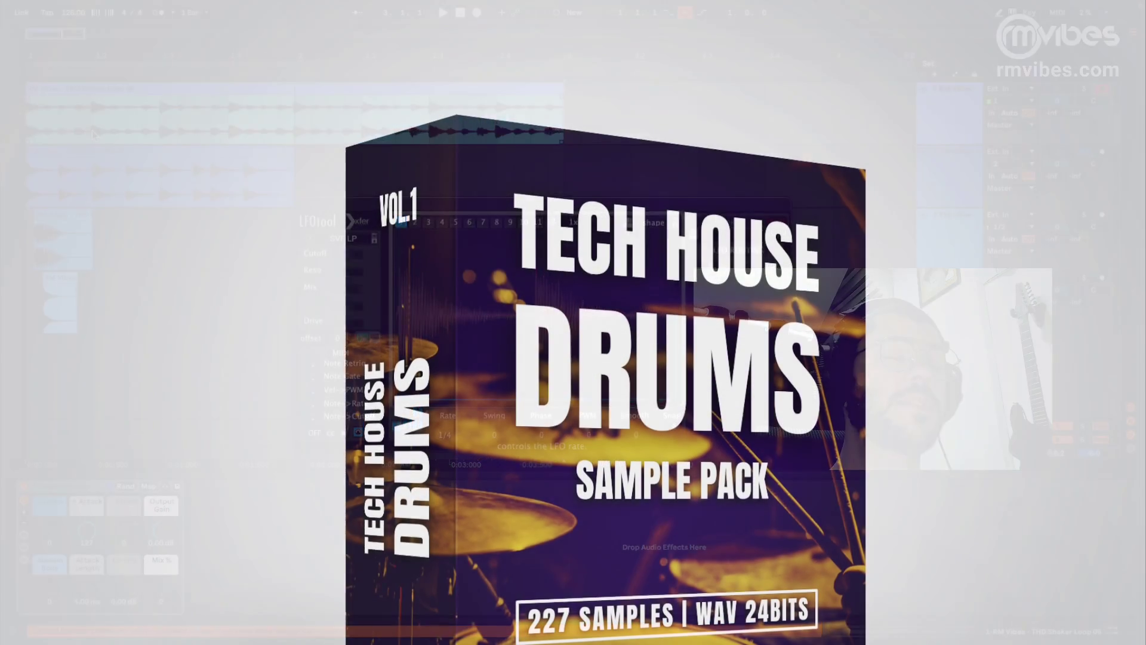